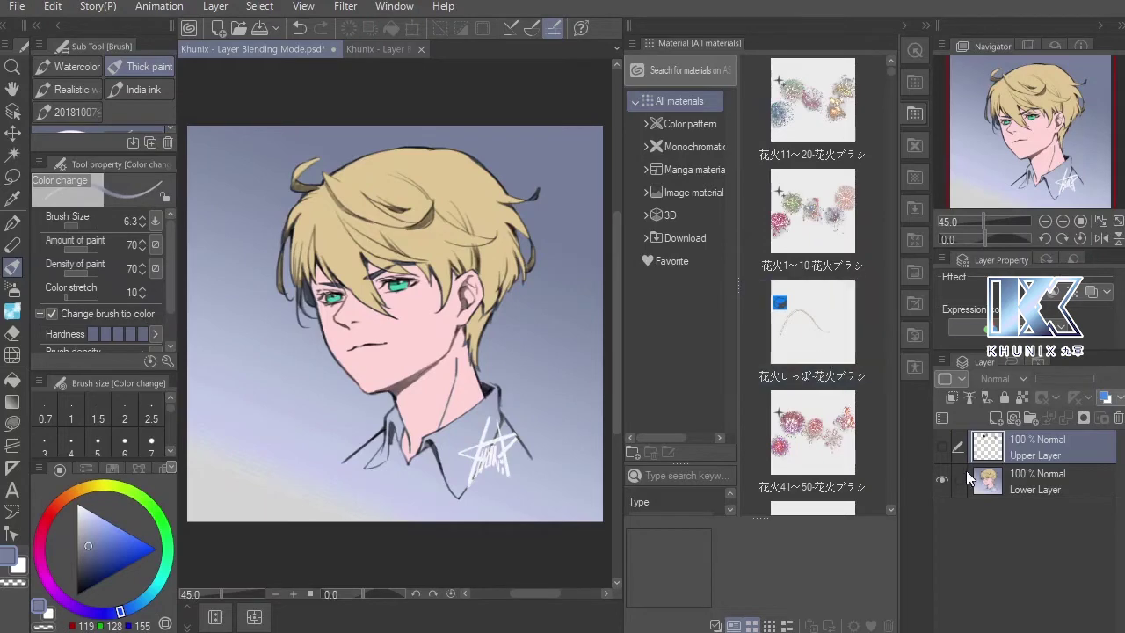
View the Upper Layer's stars on their own, leaving both the Upper Layer and the Lower Layer visible
left_click(941, 476)
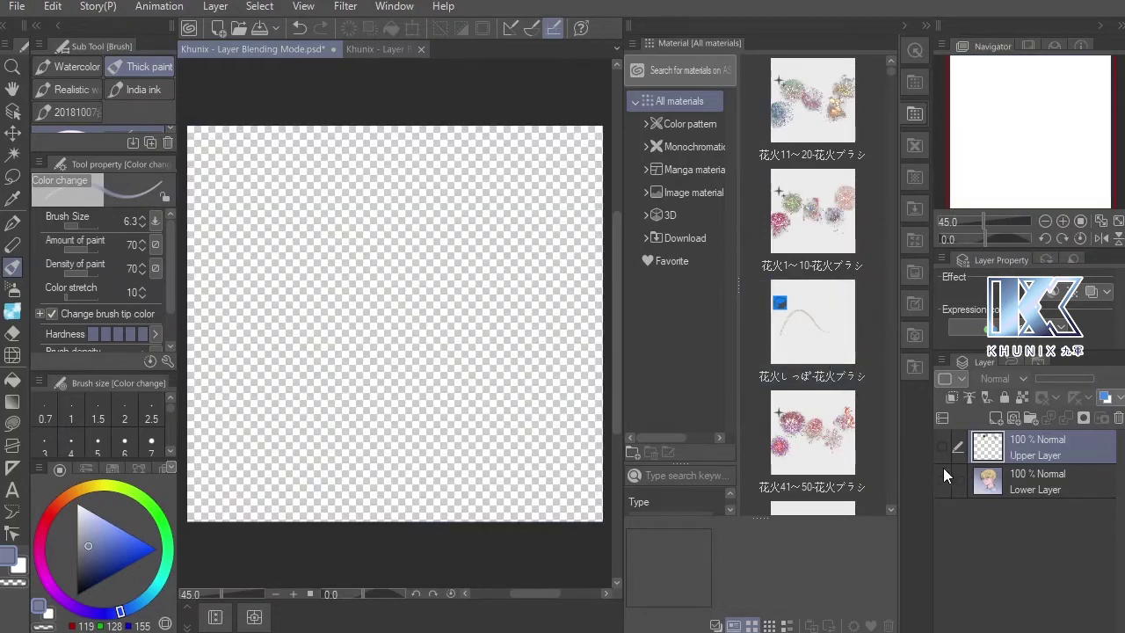
left_click(941, 446)
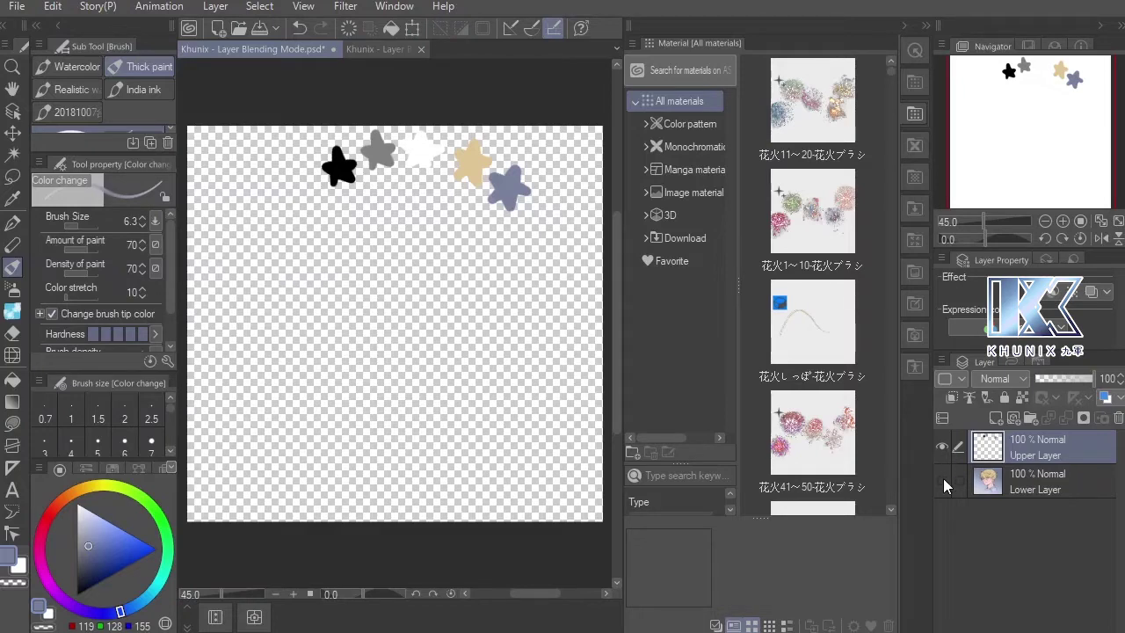
left_click(943, 479)
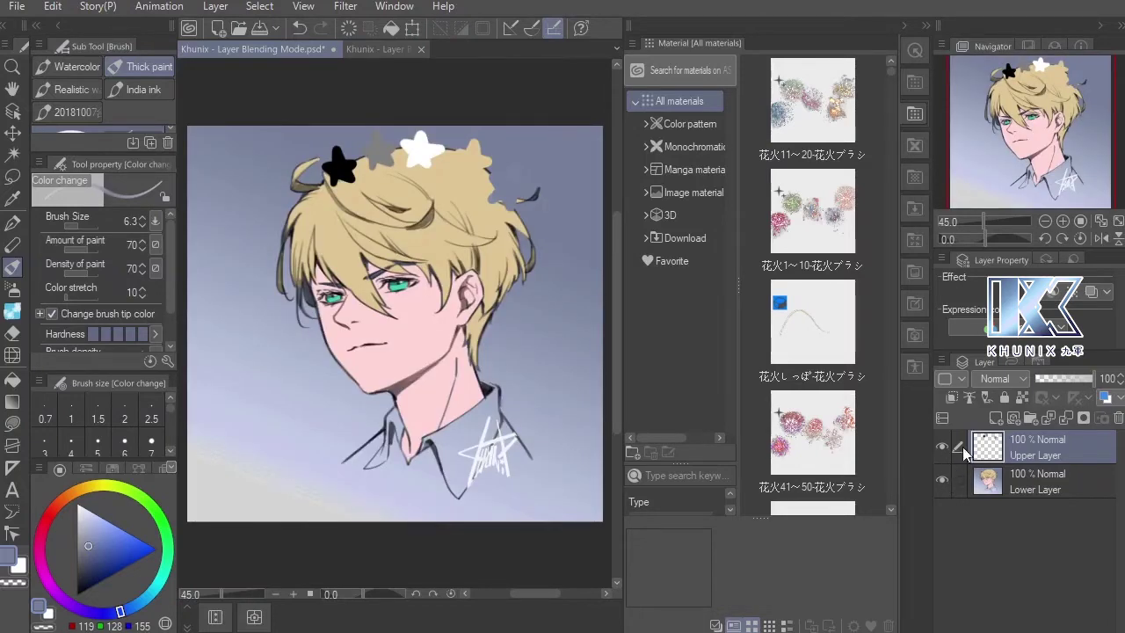
Switch to the Layer Blending Mode - Painting Tips document and hide its Upper Layer
left_click(375, 48)
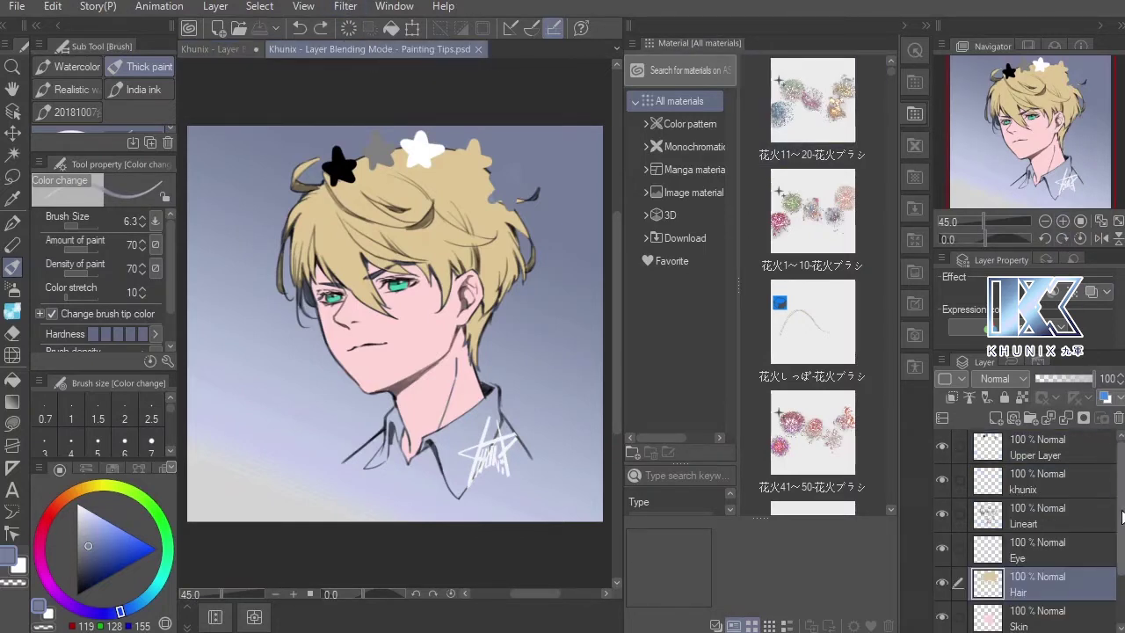
scroll(1122, 513, "down", 1)
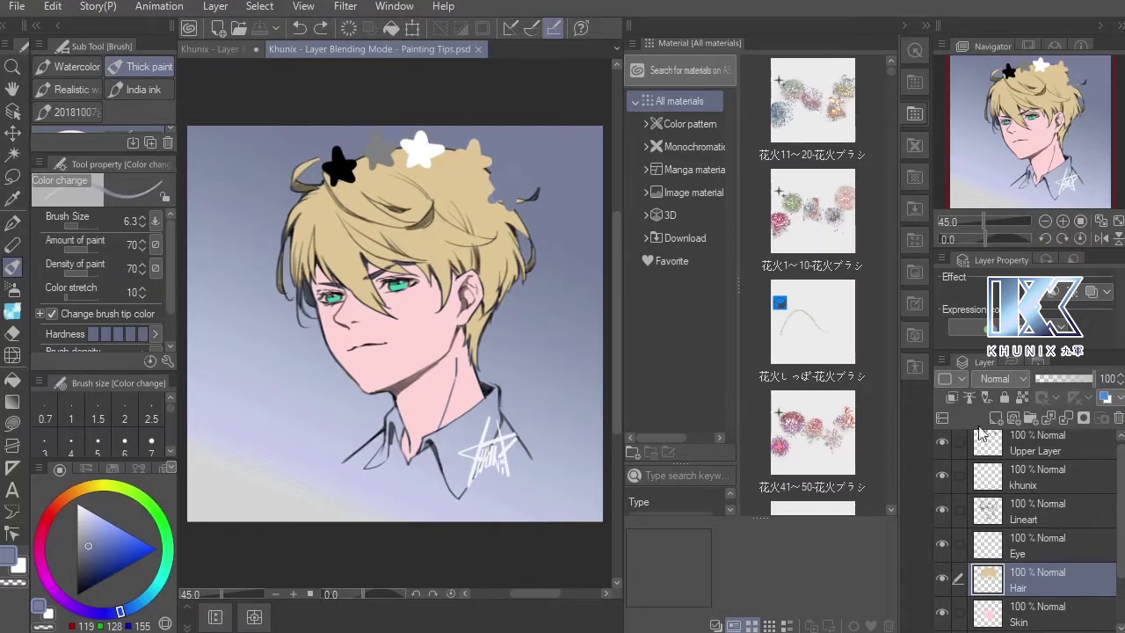
left_click(1057, 455)
left_click(943, 444)
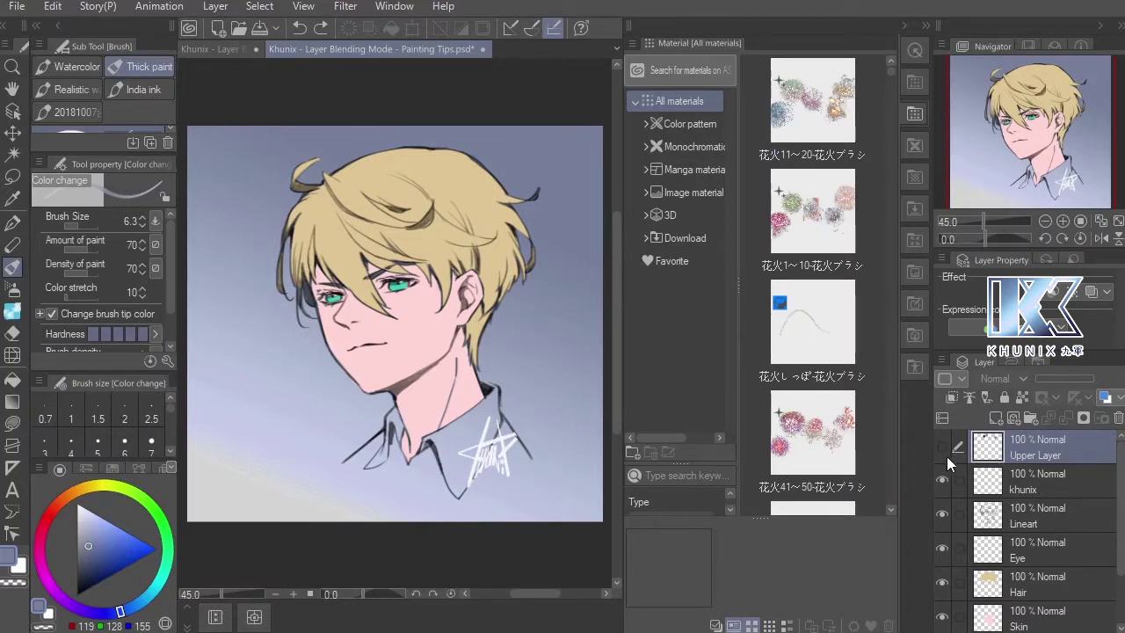
Toggle the Lineart, Skin and Hair layers off and back on to examine what each one contains
scroll(945, 454, "down", 2)
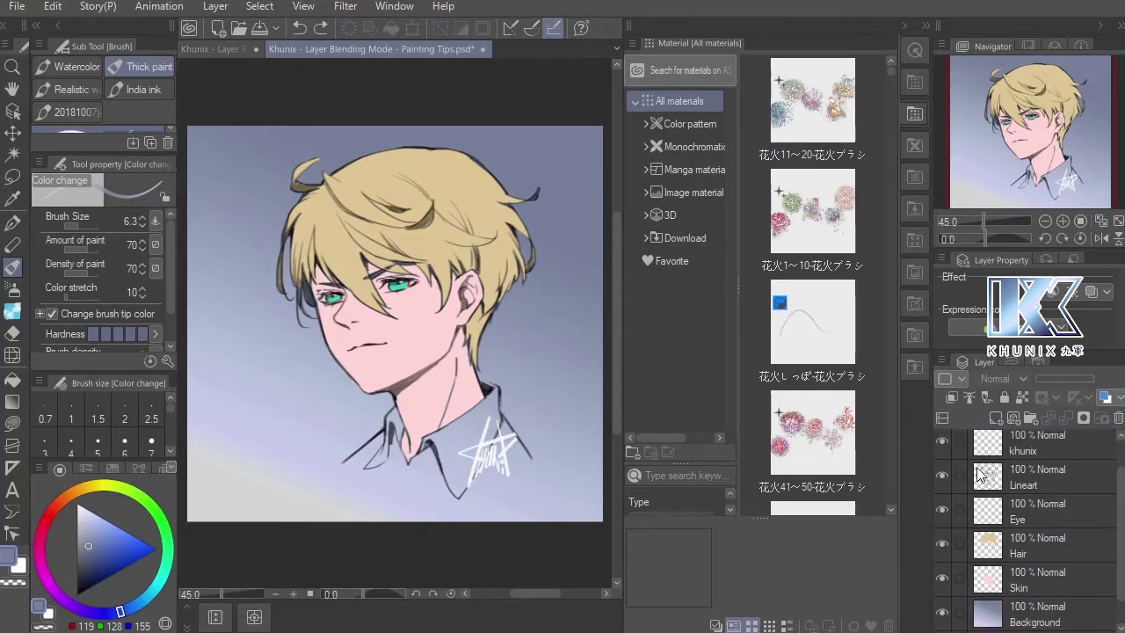
left_click(942, 476)
left_click(942, 478)
left_click(942, 579)
left_click(942, 579)
left_click(941, 545)
left_click(942, 545)
Try a hue, saturation and luminosity adjustment on the Hair layer
left_click(1047, 579)
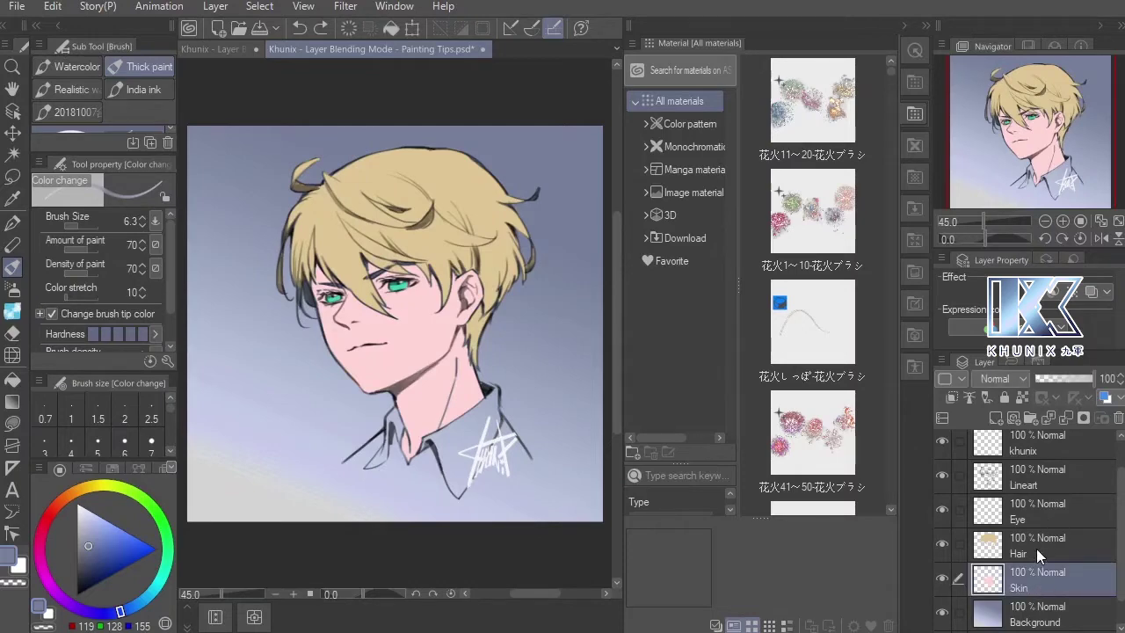
left_click(1038, 550)
key("ctrl+u")
left_click_drag(522, 112, 435, 101)
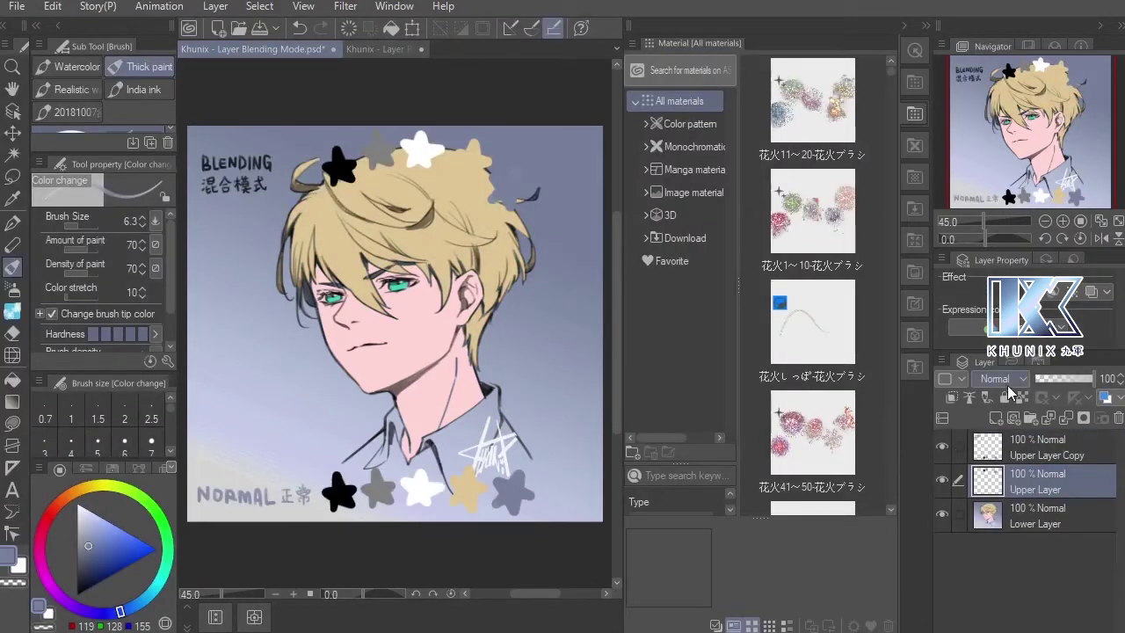
Preview the Upper Layer's stars in Darken mode and change the layer's blending mode to Multiply
left_click(1004, 378)
left_click(347, 76)
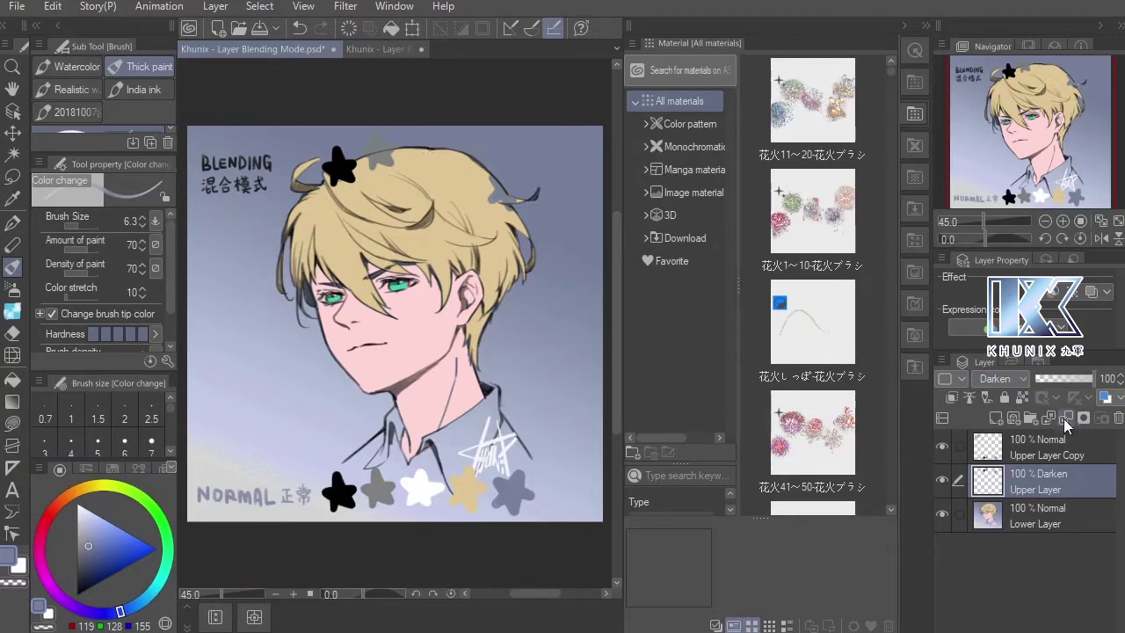
left_click(1012, 378)
left_click(346, 93)
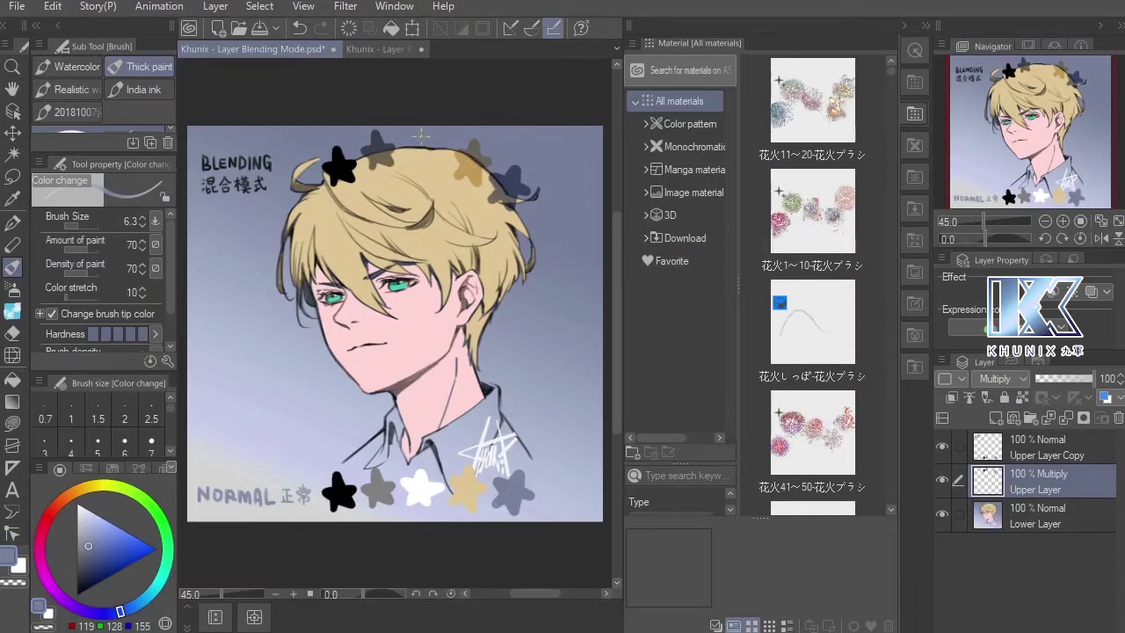
Switch to the Painting Tips document and add a new layer above khunix with the Multiply blending mode
key("ctrl+Tab")
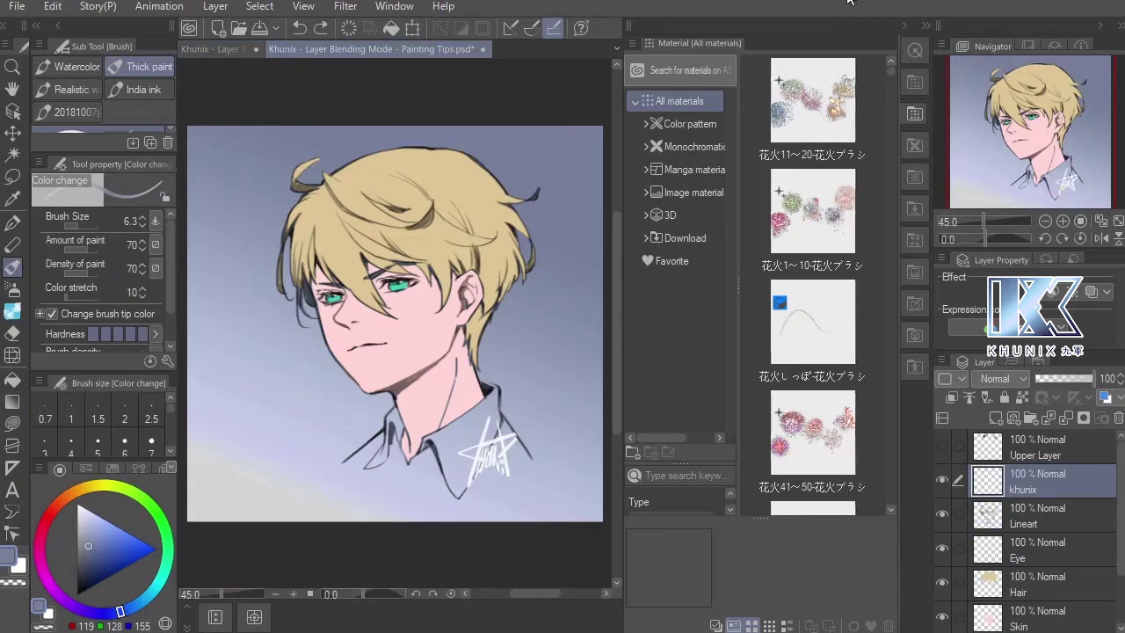
key("ctrl+shift+n")
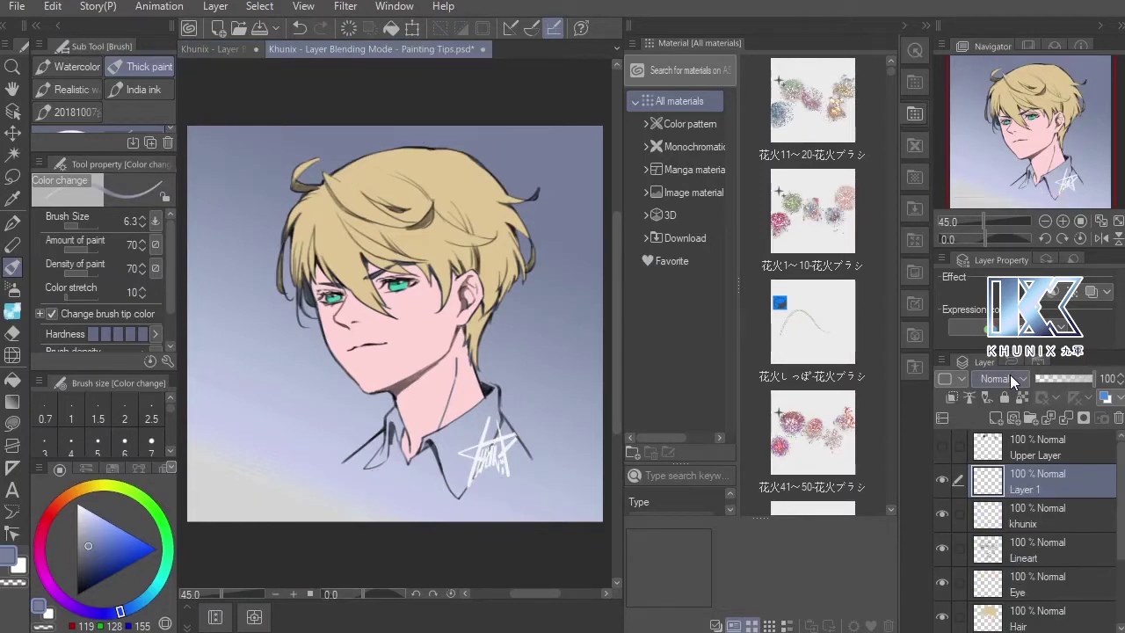
left_click(1010, 379)
left_click(999, 427)
Set the drawing colour to a pale beige, RGB 211, 199, 189, and enlarge the brush to about 33
left_click(45, 517)
left_click(104, 527)
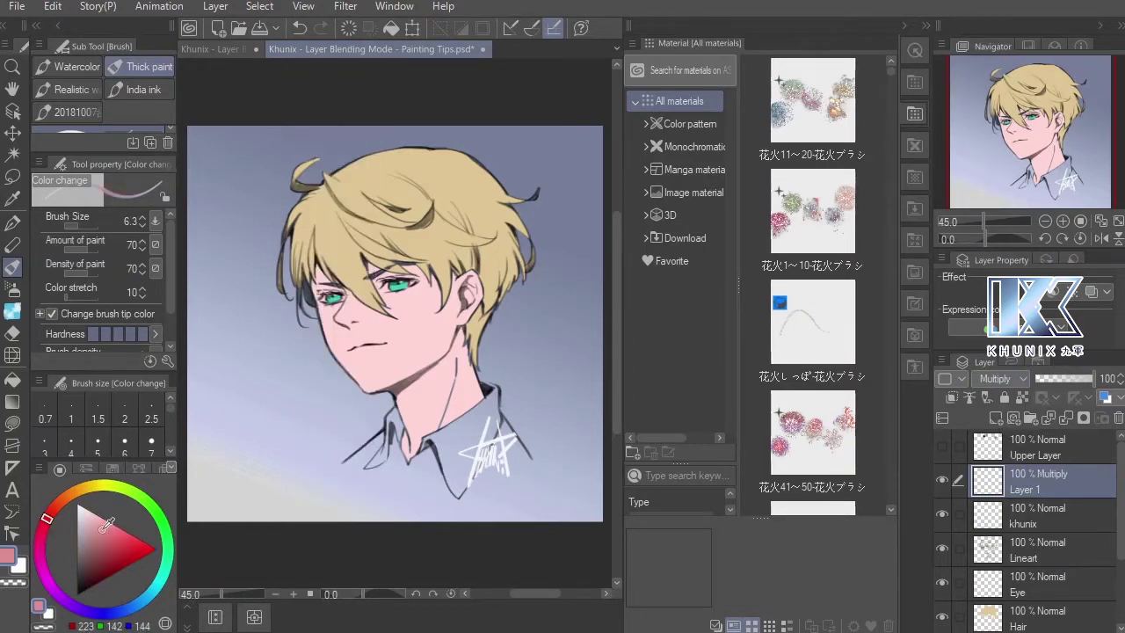
left_click(69, 496)
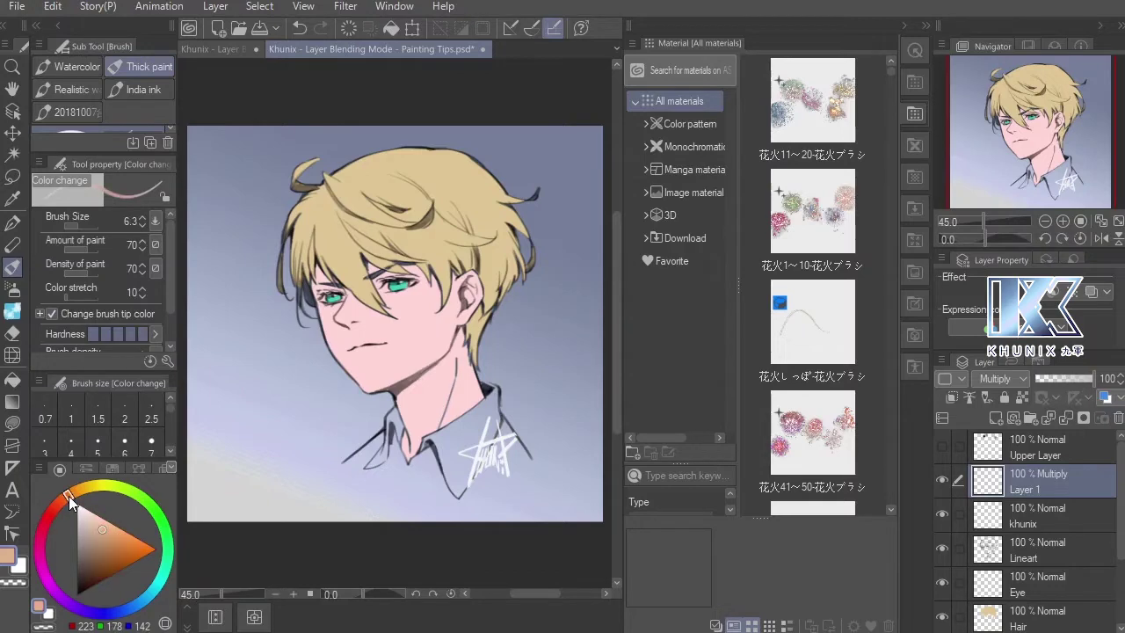
left_click_drag(92, 519, 84, 523)
left_click_drag(219, 381, 243, 381)
Move the Multiply layer directly above Skin, clip it to that layer, and paint shadow on the ear and under the jaw
left_click_drag(1046, 480, 1085, 572)
key("ctrl+alt+g")
mouse_move(344, 292)
left_mouse_down()
mouse_move(356, 305)
mouse_move(425, 271)
mouse_move(467, 308)
left_mouse_up()
left_click_drag(455, 343, 413, 391)
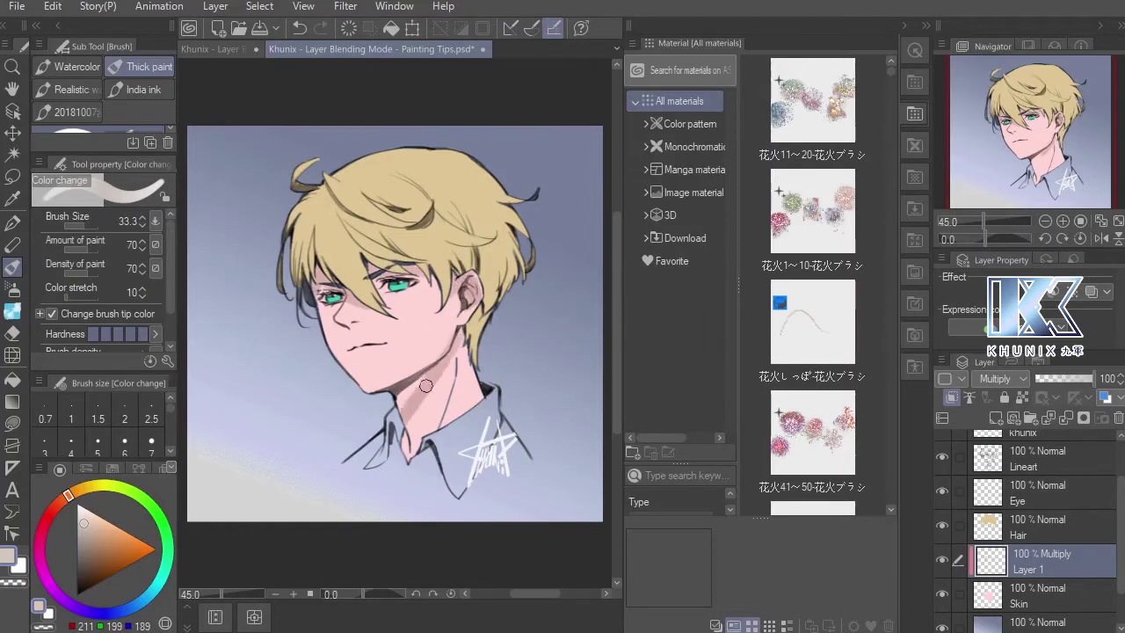
Paint small shadows under the nose and at the mouth with the brush reduced to about 18
left_click_drag(338, 319, 356, 327)
key("ctrl+z")
mouse_move(356, 324)
left_mouse_down()
mouse_move(345, 323)
mouse_move(355, 322)
left_mouse_up()
mouse_move(351, 351)
left_mouse_down()
mouse_move(375, 348)
mouse_move(359, 351)
left_mouse_up()
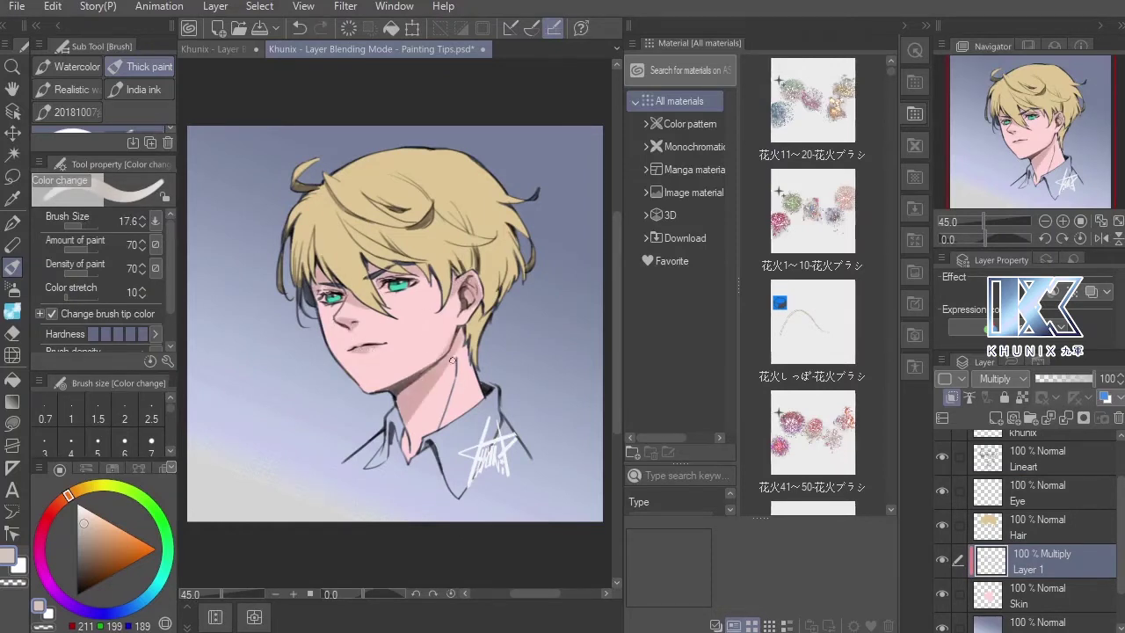
Shade the front of the neck down to the collar with a larger brush, redoing the first stroke
left_click_drag(460, 385, 472, 385)
left_click_drag(455, 353, 413, 442)
key("ctrl+z")
left_click_drag(487, 413, 481, 412)
left_click_drag(458, 368, 421, 450)
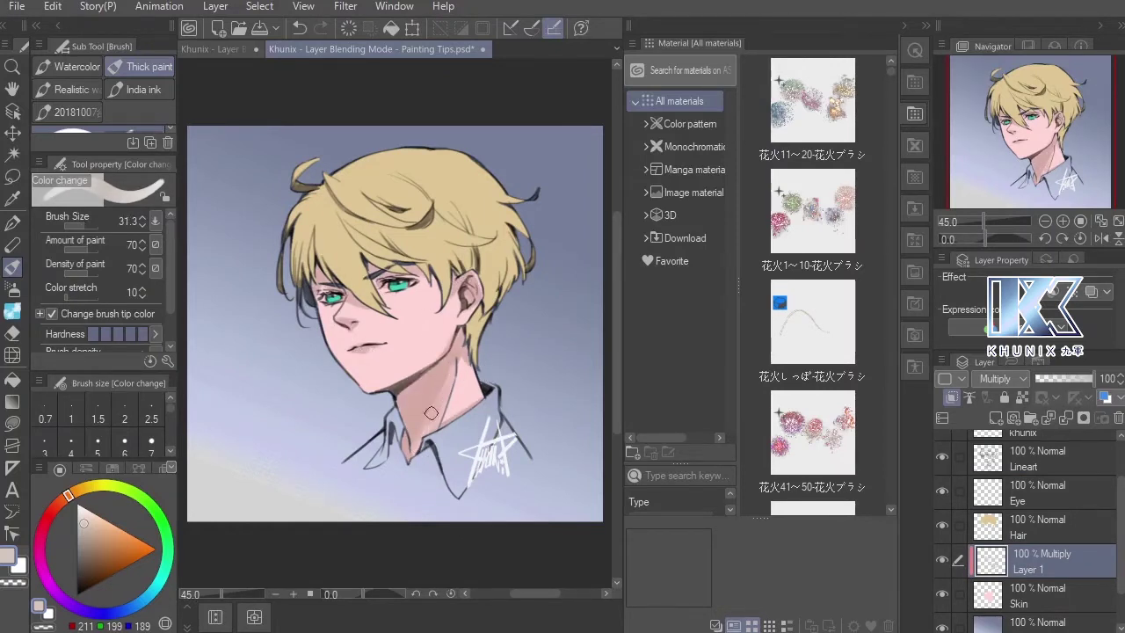
Return to the Layer Blending Mode document and set the Upper Layer's blending mode to Color burn
key("ctrl+s")
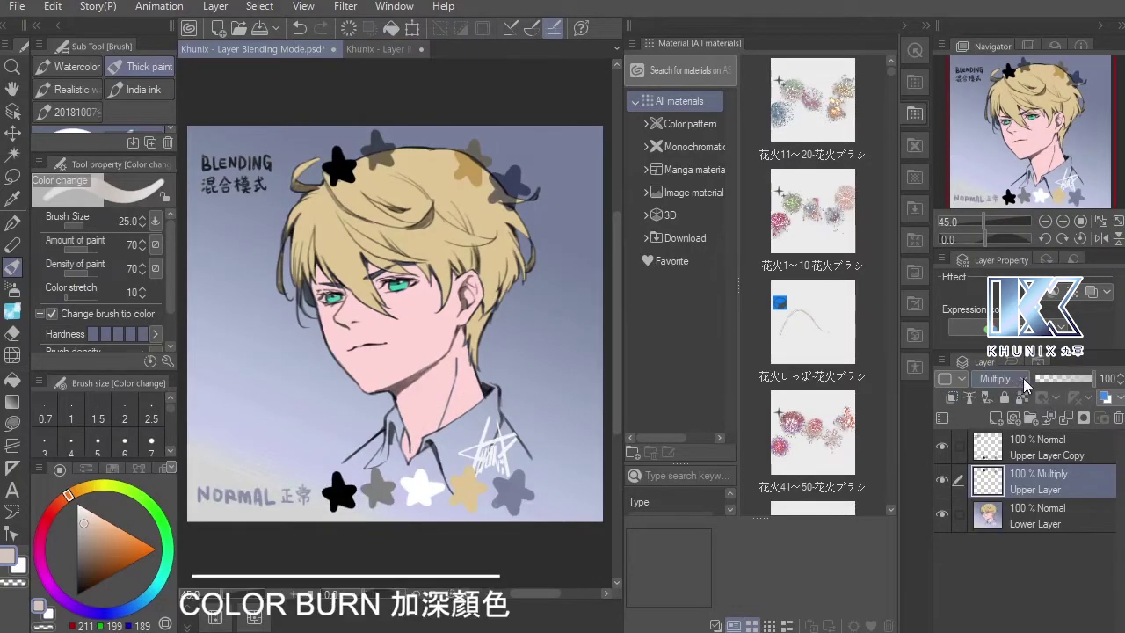
left_click(1021, 387)
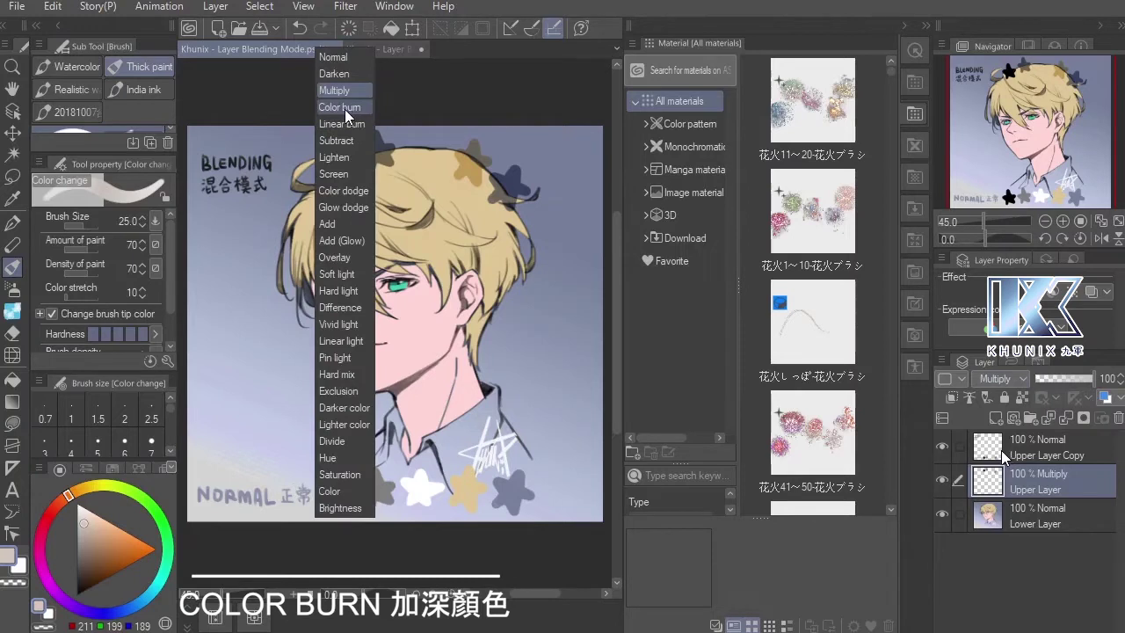
left_click(350, 107)
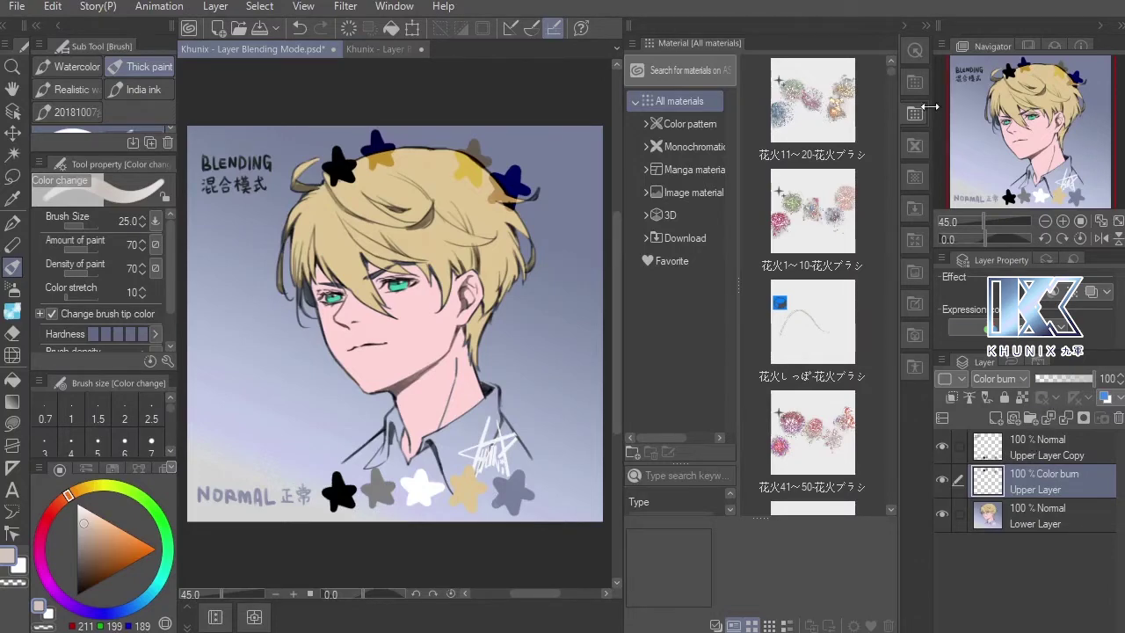
Collapse the Material palette and set the Upper Layer's blending mode to Linear burn
left_click(902, 27)
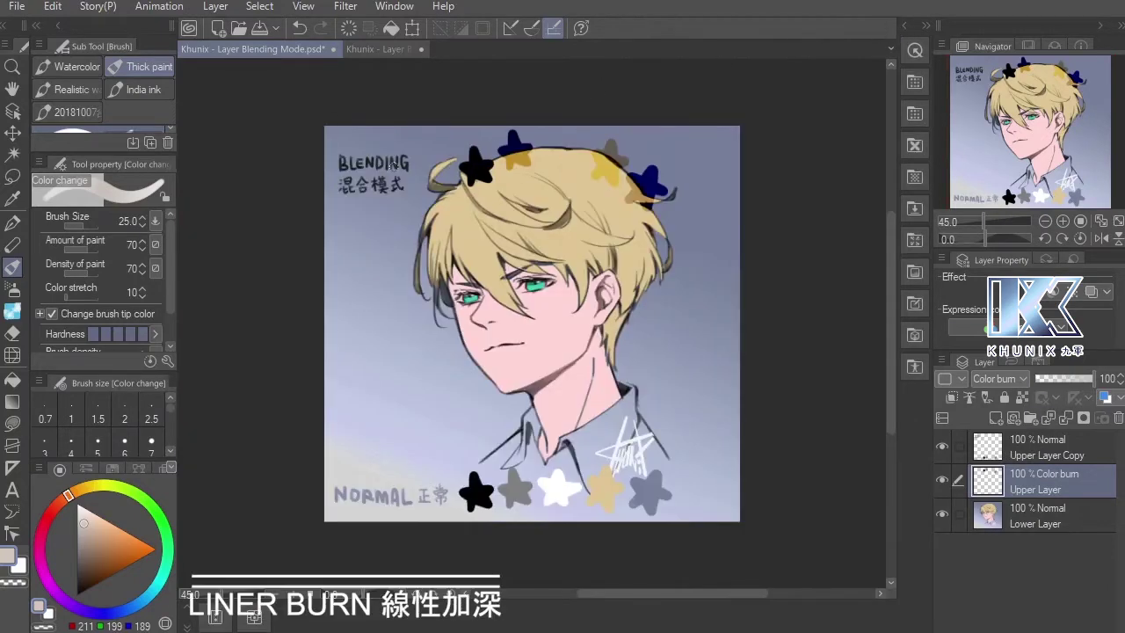
key("ctrl+0")
left_click(1009, 382)
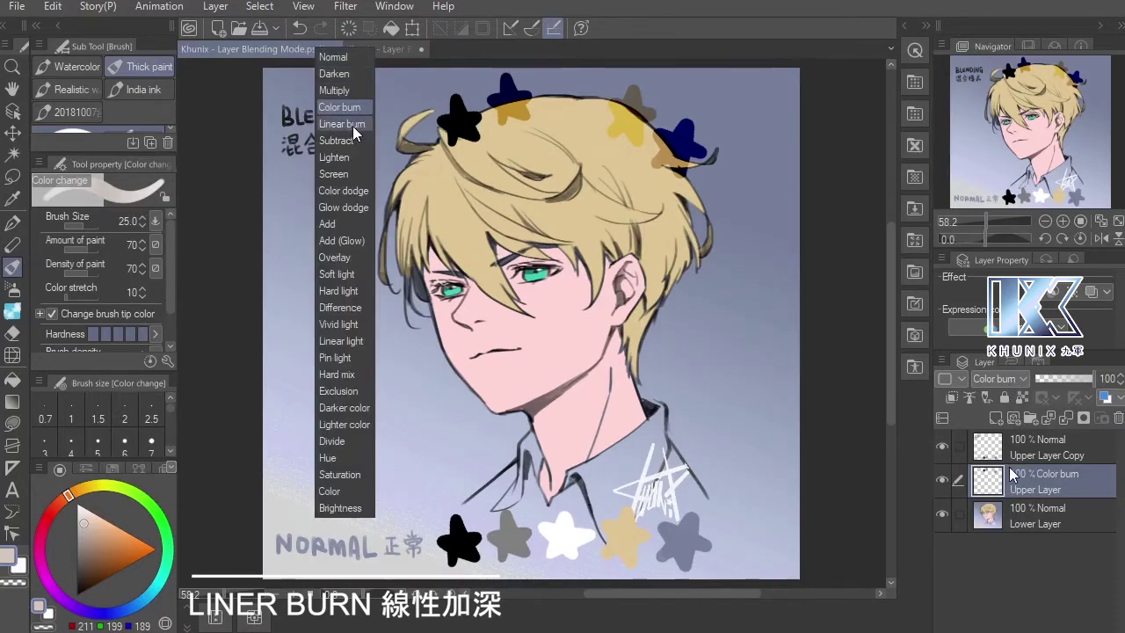
left_click(350, 124)
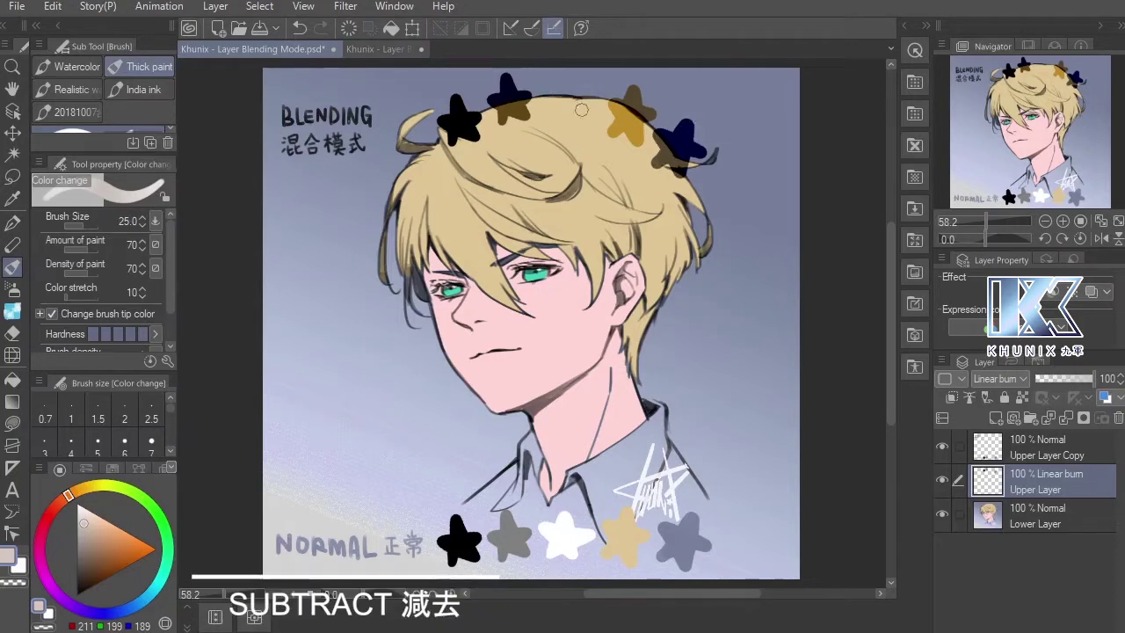
Cycle the Upper Layer's blending mode through Subtract and Lighten, ending on Screen
left_click(1015, 380)
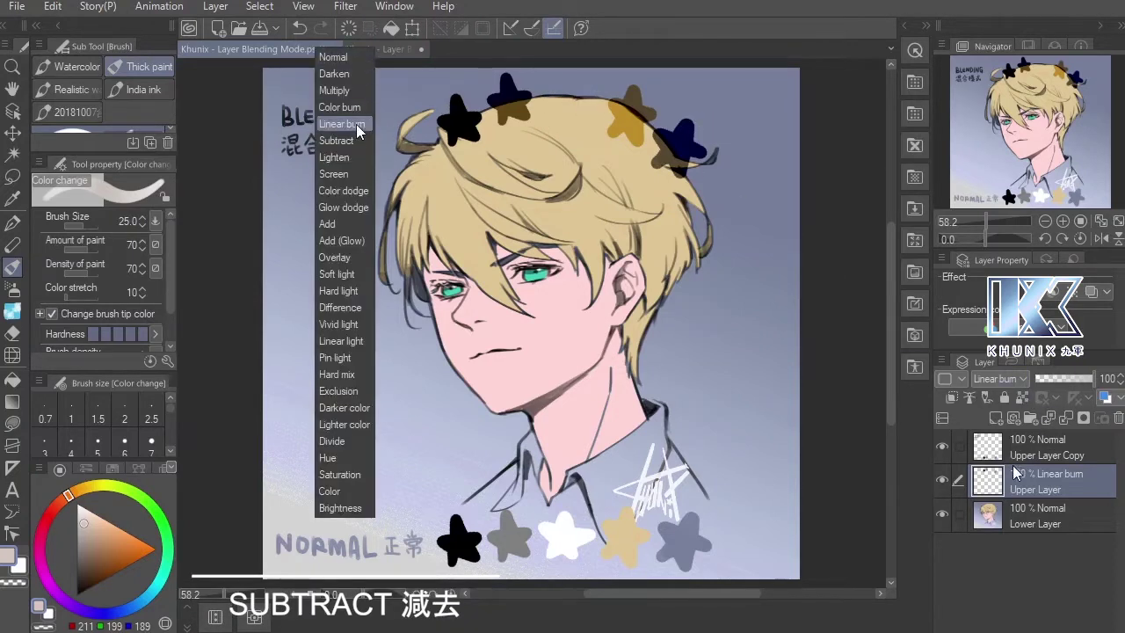
left_click(336, 141)
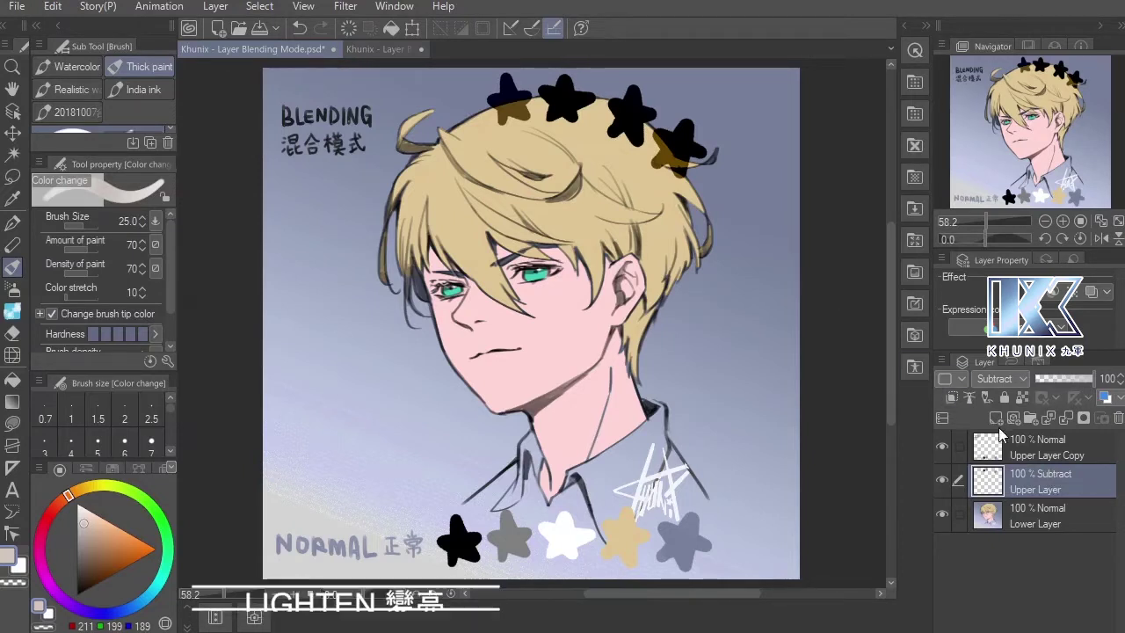
left_click(998, 379)
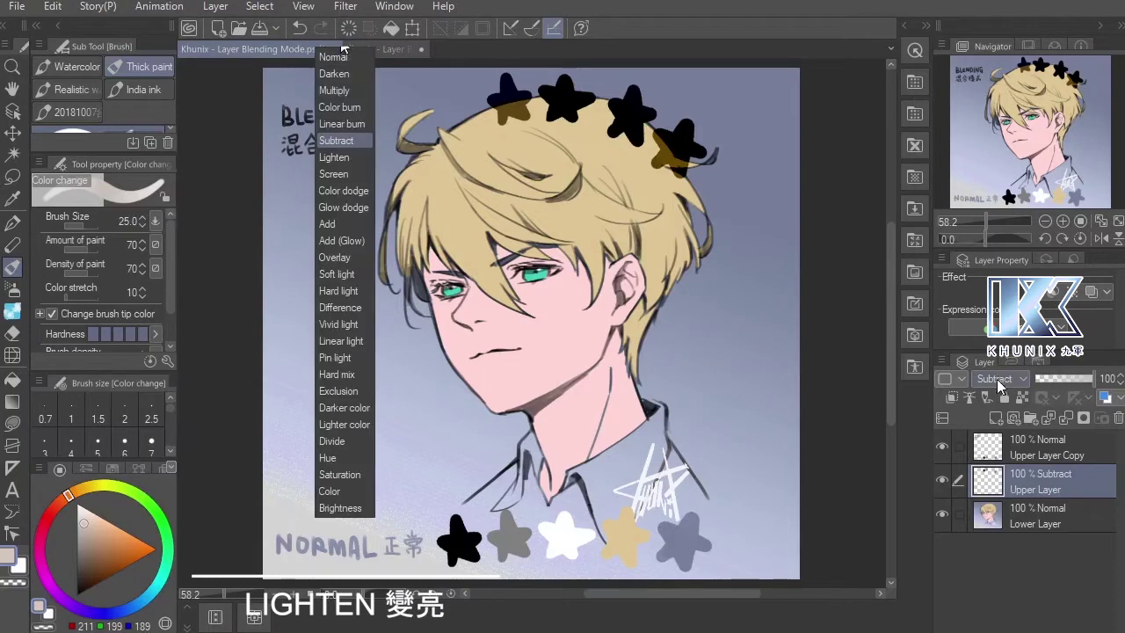
left_click(342, 158)
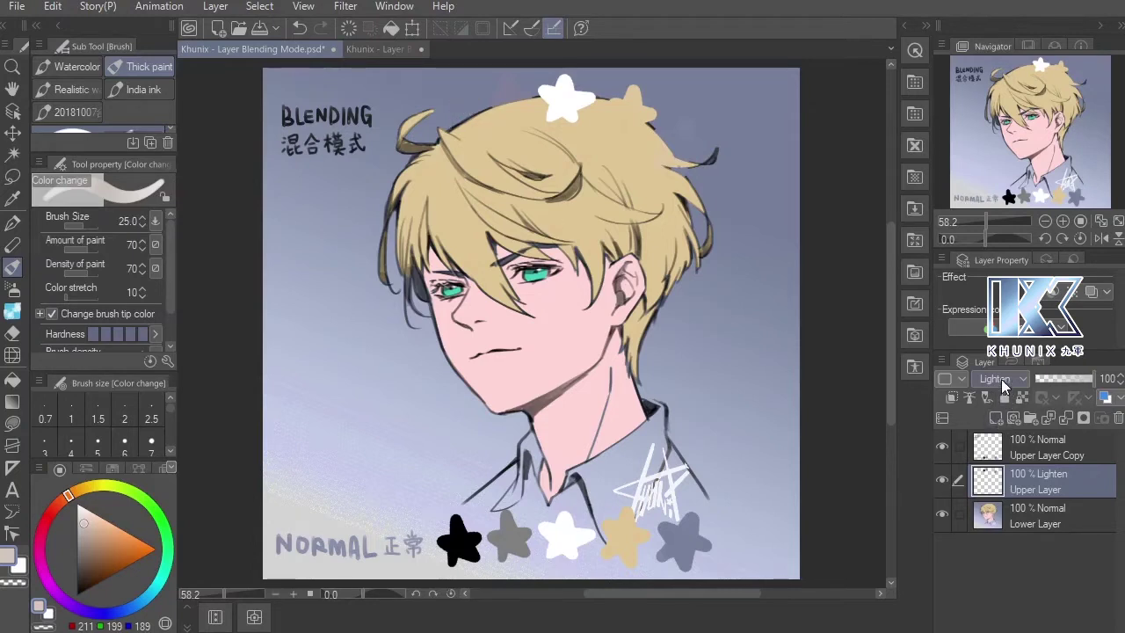
left_click(1007, 385)
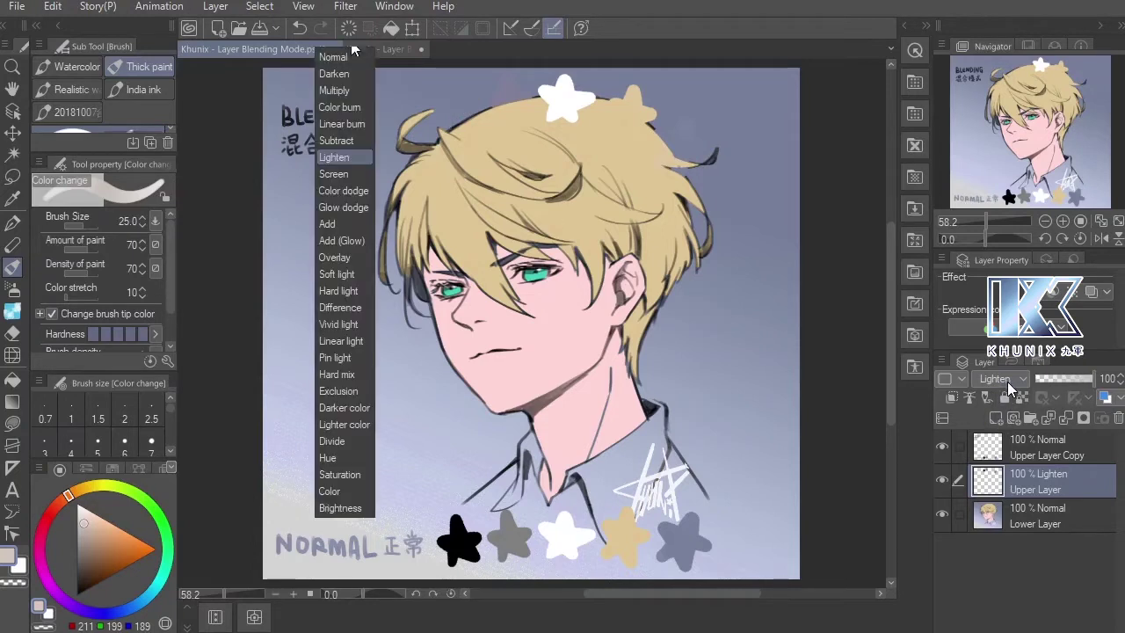
left_click(335, 175)
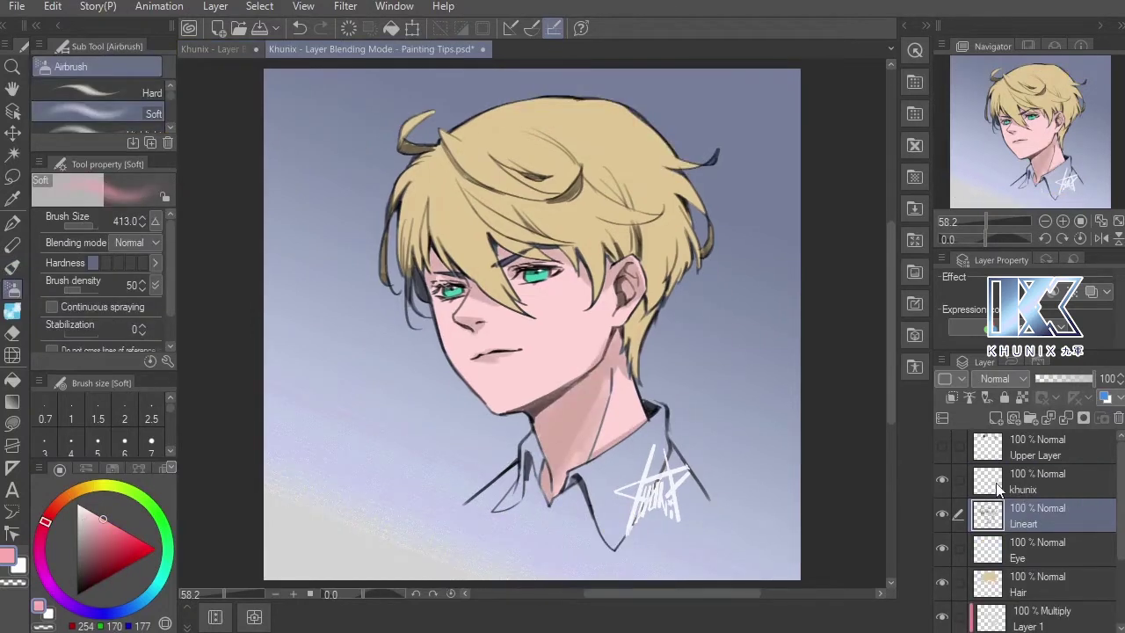
Add a new layer above Lineart in the Painting Tips document and set its blending mode to Screen
left_click(993, 419)
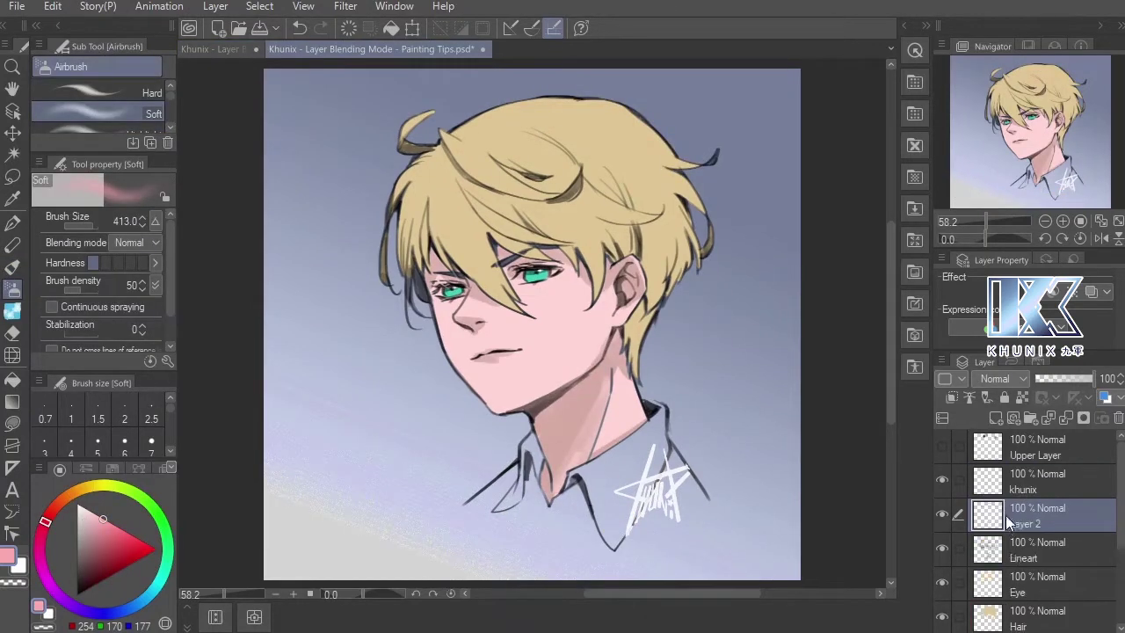
left_click(997, 379)
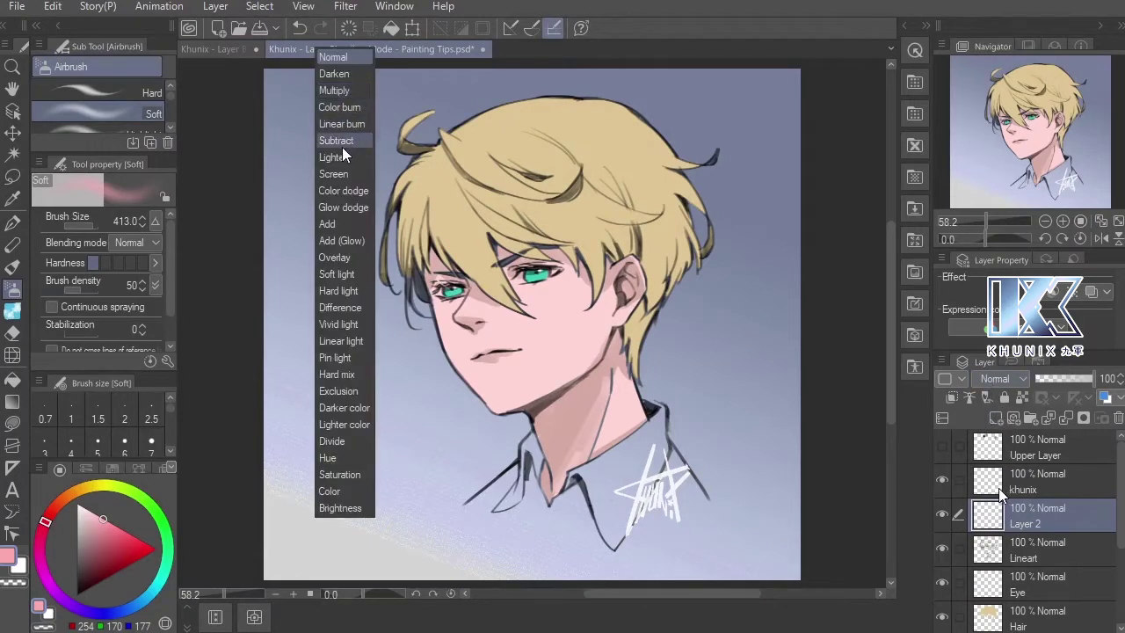
left_click(332, 174)
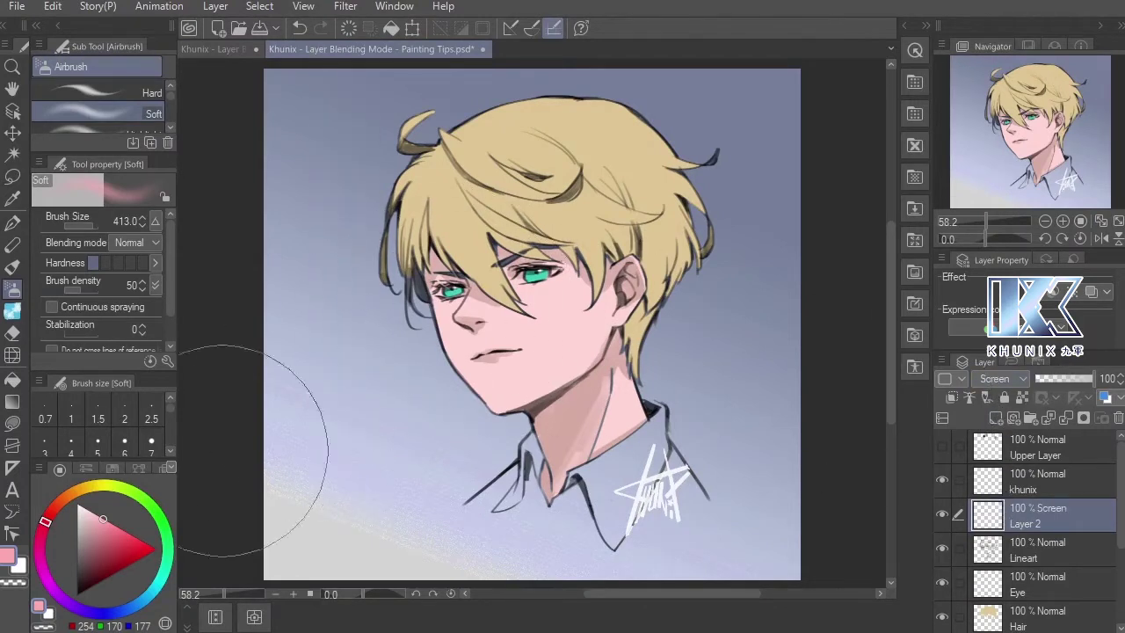
Airbrush a soft dark red glow, RGB 179, 19, 32, over the face, and over the neck with the brush reduced to about 309
left_click(126, 559)
mouse_move(559, 250)
left_mouse_down()
mouse_move(525, 232)
mouse_move(501, 301)
mouse_move(556, 307)
mouse_move(541, 233)
mouse_move(542, 257)
mouse_move(497, 253)
mouse_move(496, 320)
mouse_move(532, 274)
left_mouse_up()
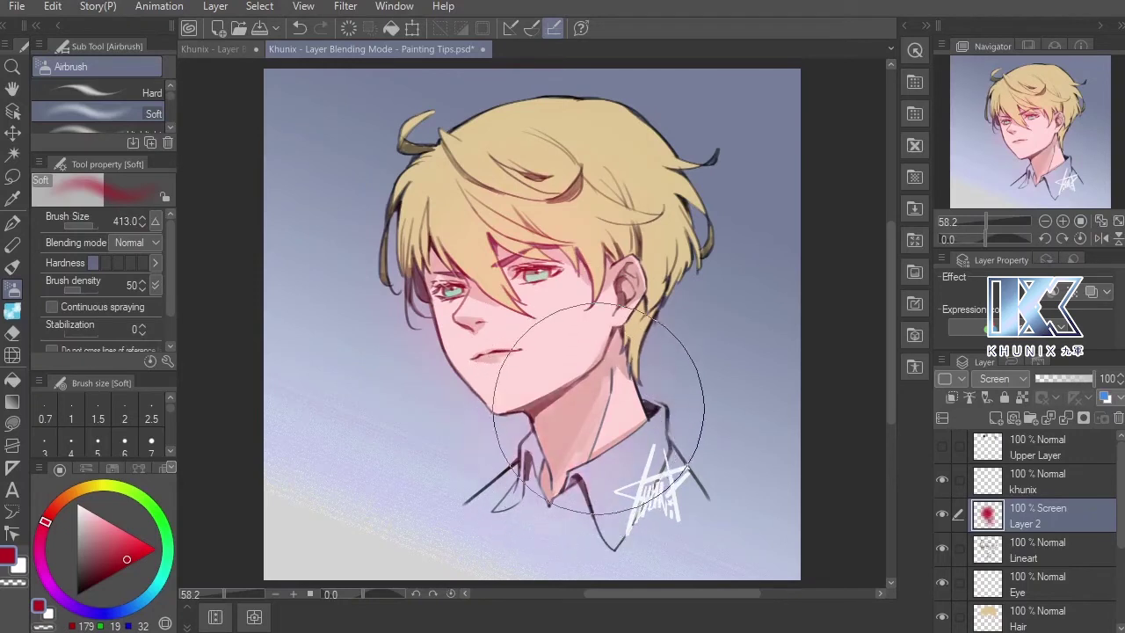
left_click_drag(594, 430, 569, 413, "ctrl+alt")
left_click(582, 448)
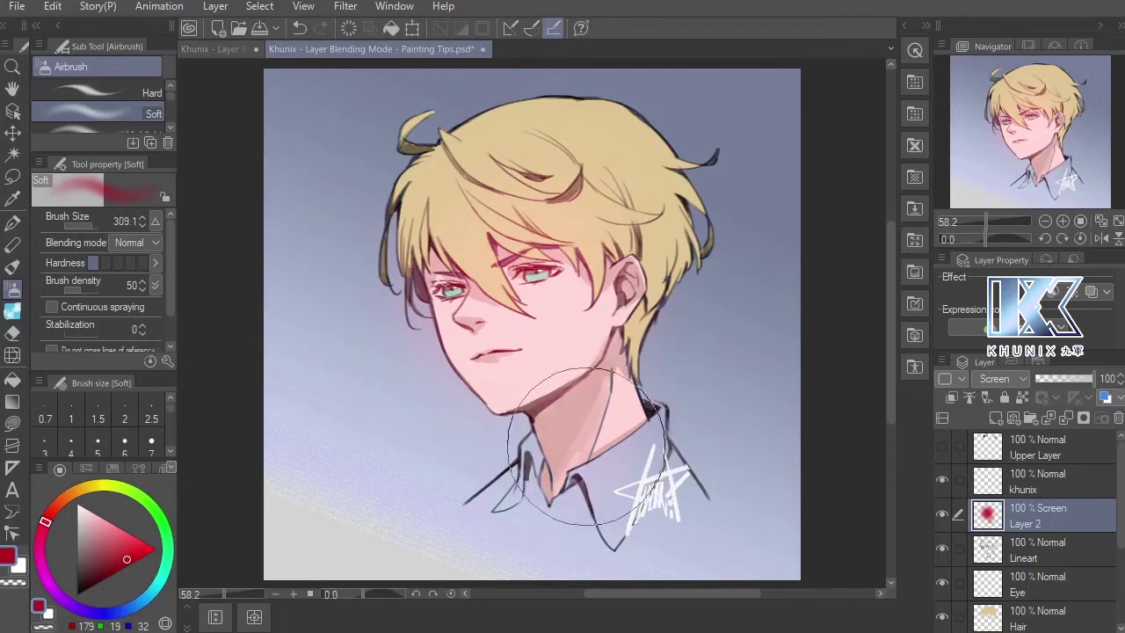
In the Blending Mode document, set the Upper Layer's blending mode to Color dodge, and then to Glow dodge
left_click_drag(487, 286, 500, 295, "ctrl+alt")
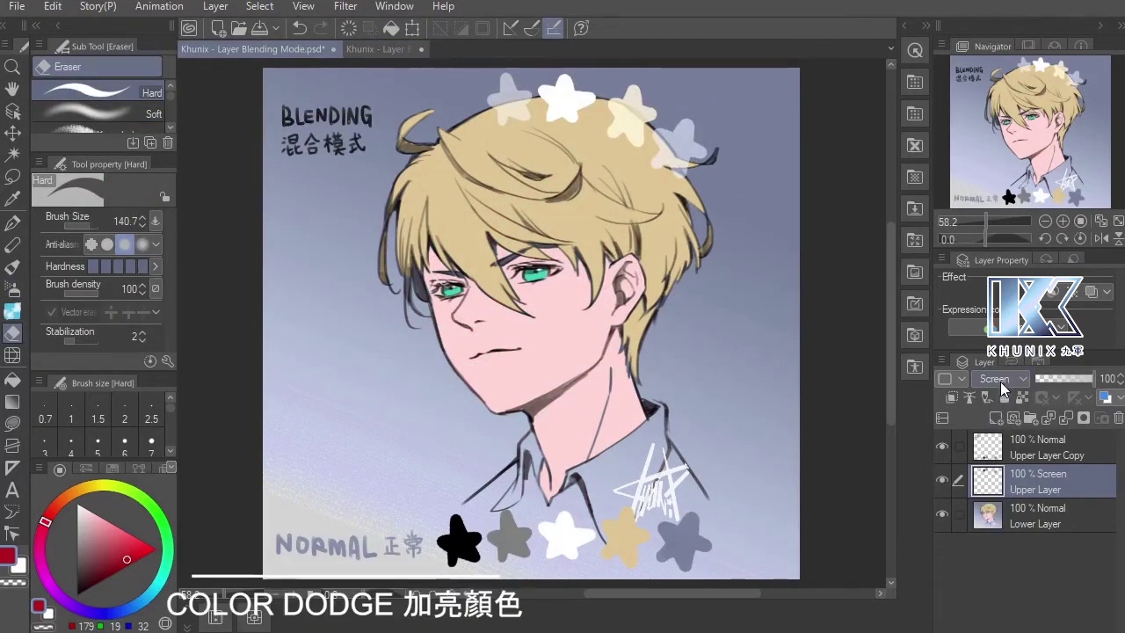
left_click(998, 379)
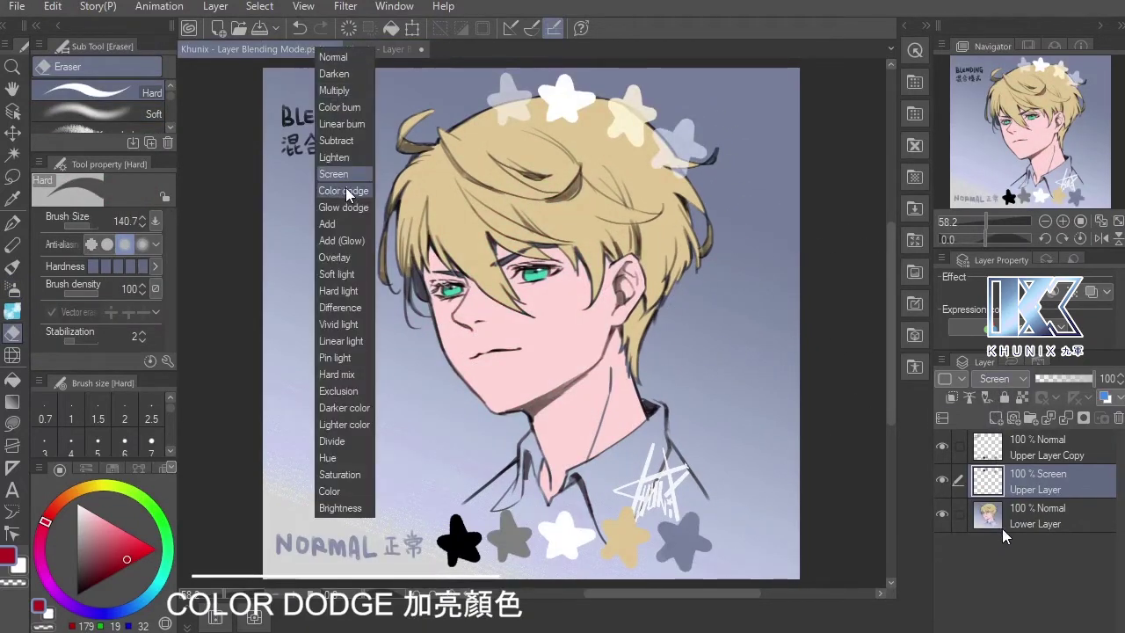
left_click(354, 192)
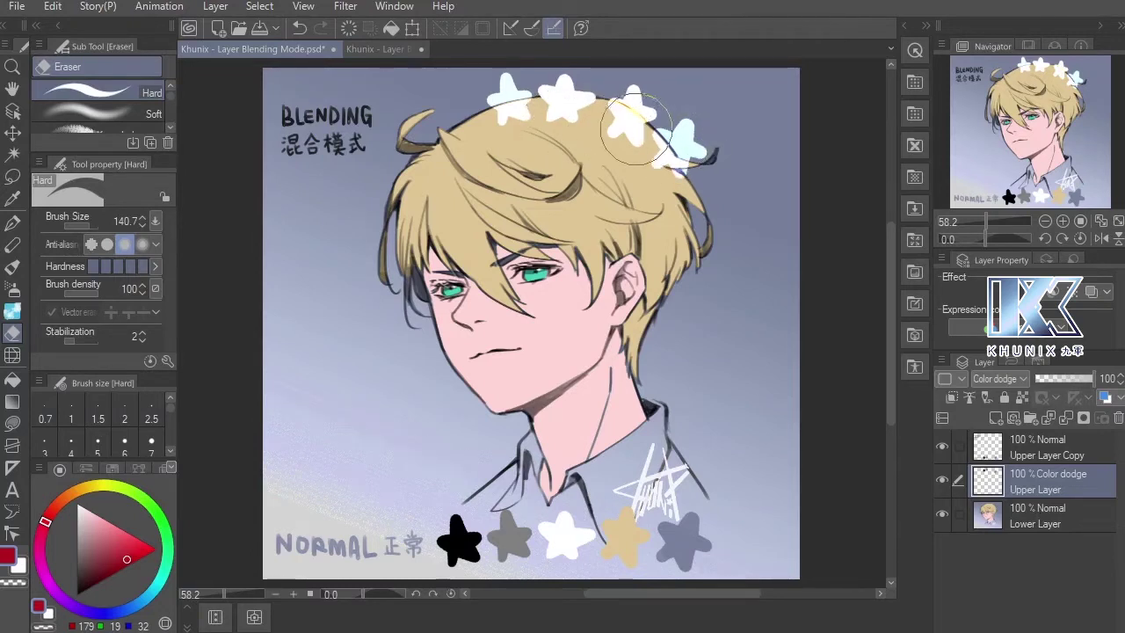
key("b")
left_click(1014, 376)
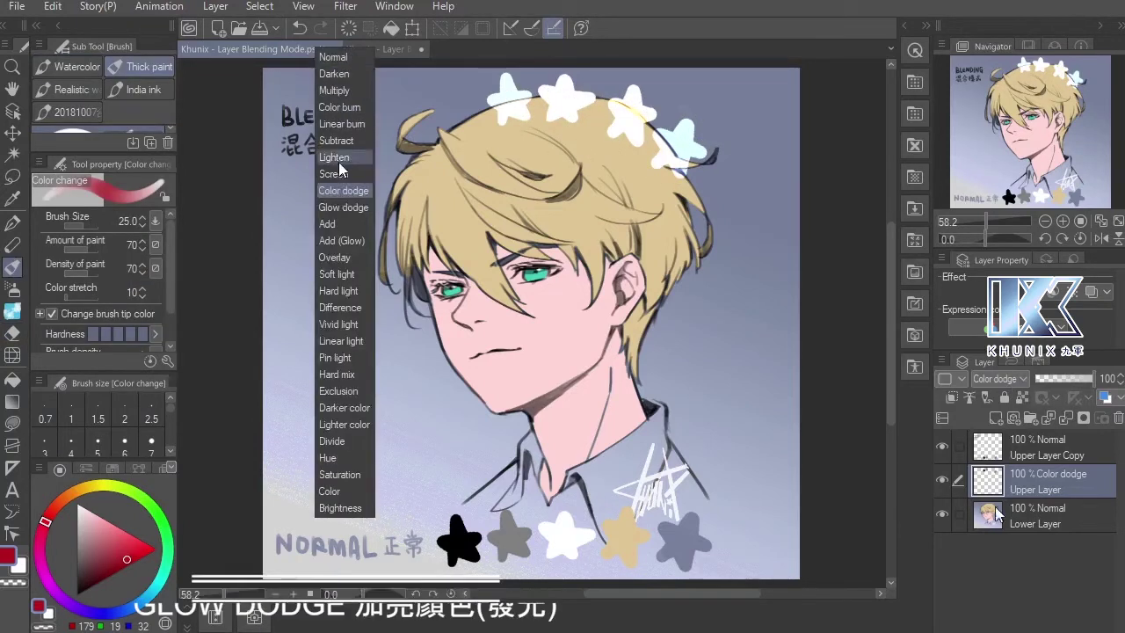
left_click(344, 207)
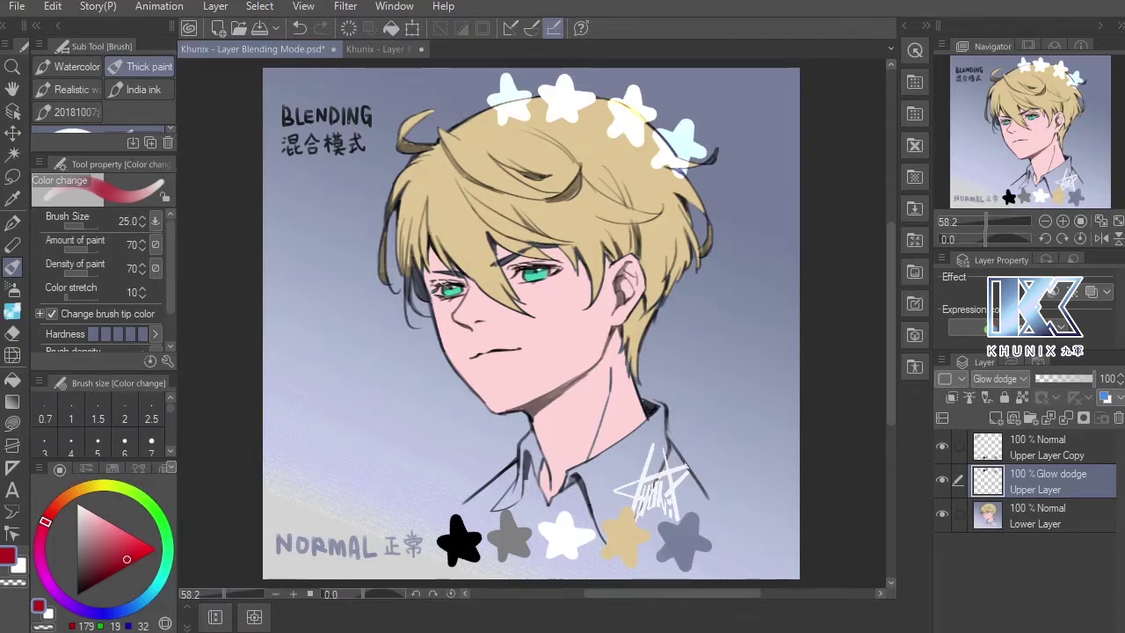
In the Painting Tips document, add a clipped layer directly above the Multiply shading layer and set its blending mode to Glow dodge
left_click(378, 48)
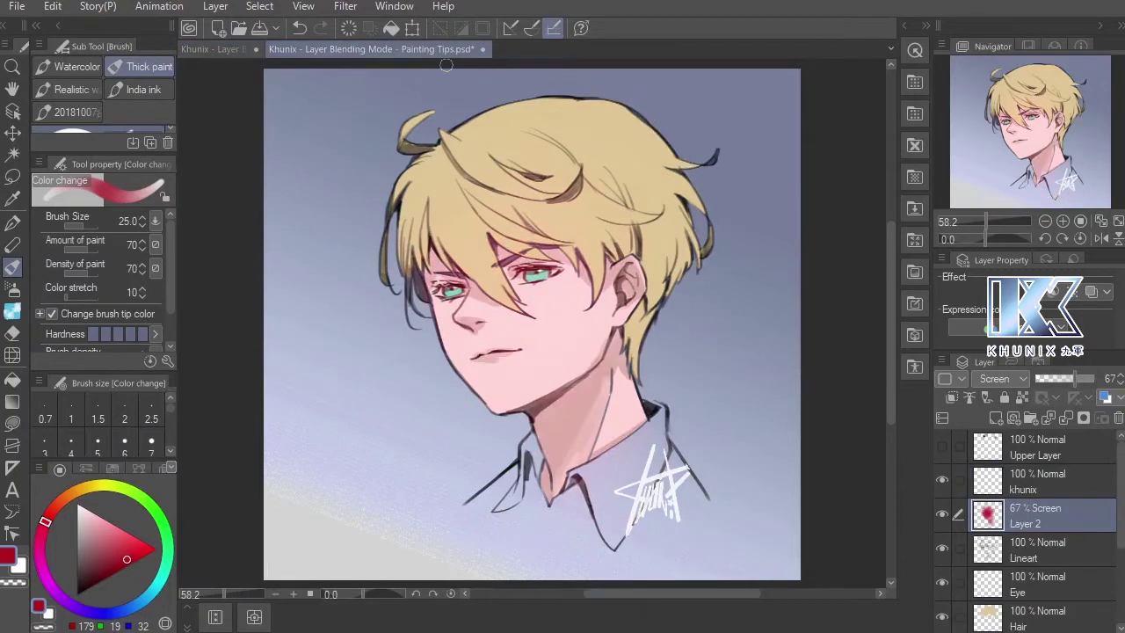
left_click_drag(1118, 543, 1118, 578)
left_click_drag(1074, 613, 1074, 573)
left_click(995, 378)
left_click(348, 207)
Paint highlights on the nose and cheek area of the face in dark yellow, RGB 172, 138, 32
left_click(110, 527)
left_click(94, 481)
left_click(88, 485)
left_click(120, 558)
key("b")
left_click_drag(464, 307, 500, 301)
key("ctrl+z")
left_click(479, 319)
mouse_move(508, 394)
left_mouse_down("ctrl+alt")
mouse_move(572, 397)
mouse_move(541, 395)
left_mouse_up("ctrl+alt")
Soften the face highlights with the Soft eraser, enlarging it to 71.5
key("e")
key("period")
mouse_move(450, 288)
left_mouse_down()
mouse_move(501, 307)
mouse_move(552, 260)
left_mouse_up()
key("bracketright")
key("bracketright")
key("bracketright")
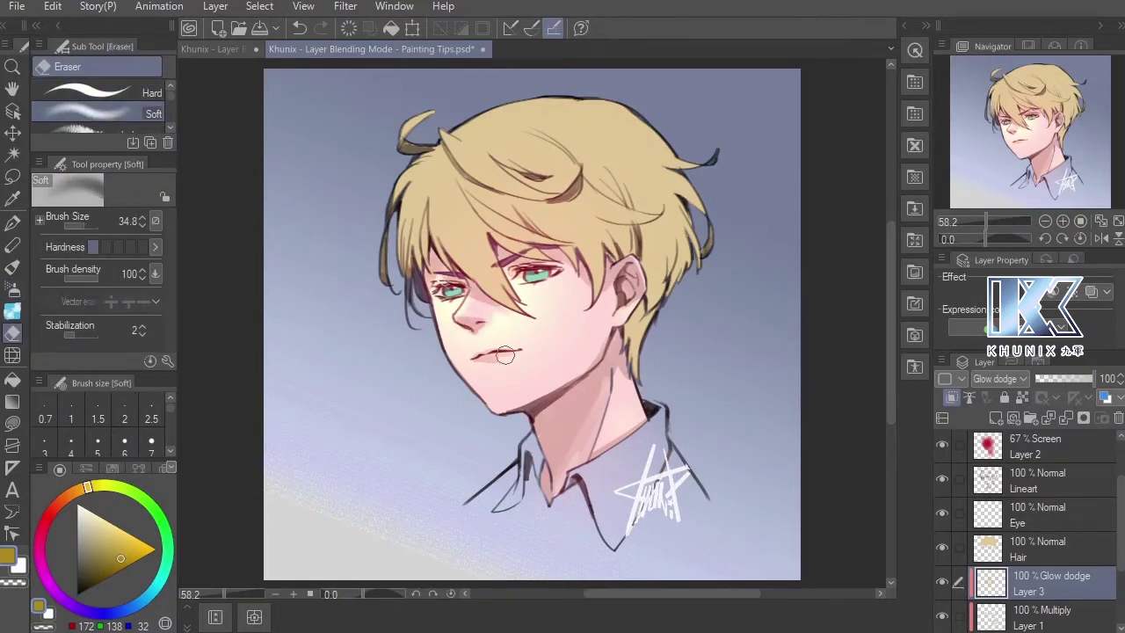
key("bracketright")
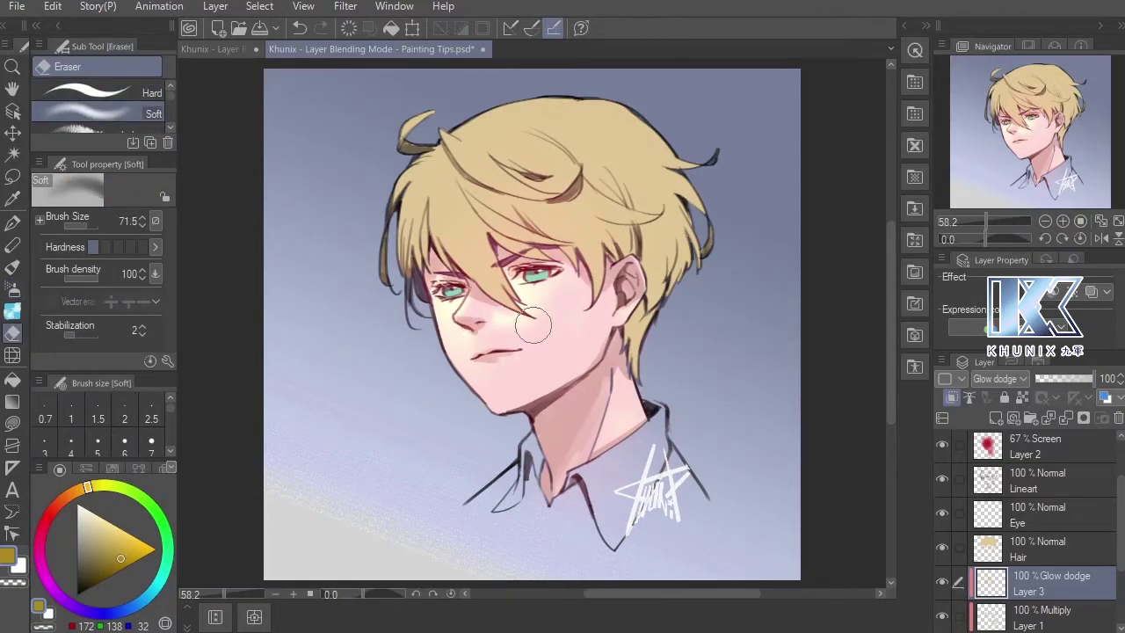
In the Blending Mode document, set the Upper Layer's blending mode to Add, and then to Add (Glow)
left_click(218, 50)
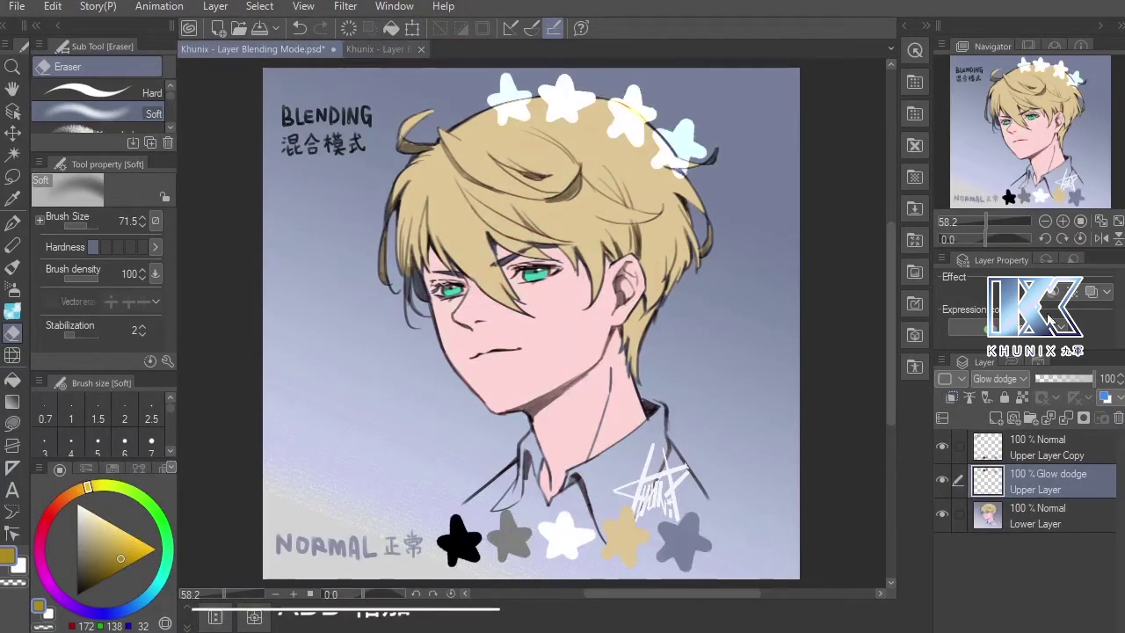
left_click(1009, 381)
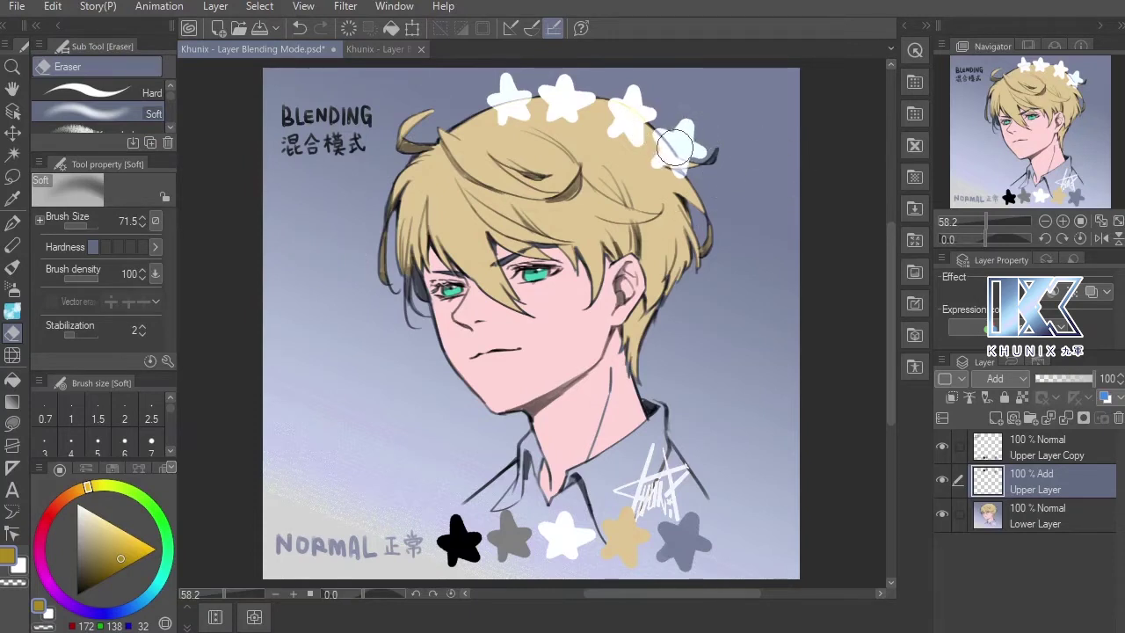
key("b")
left_click(359, 238)
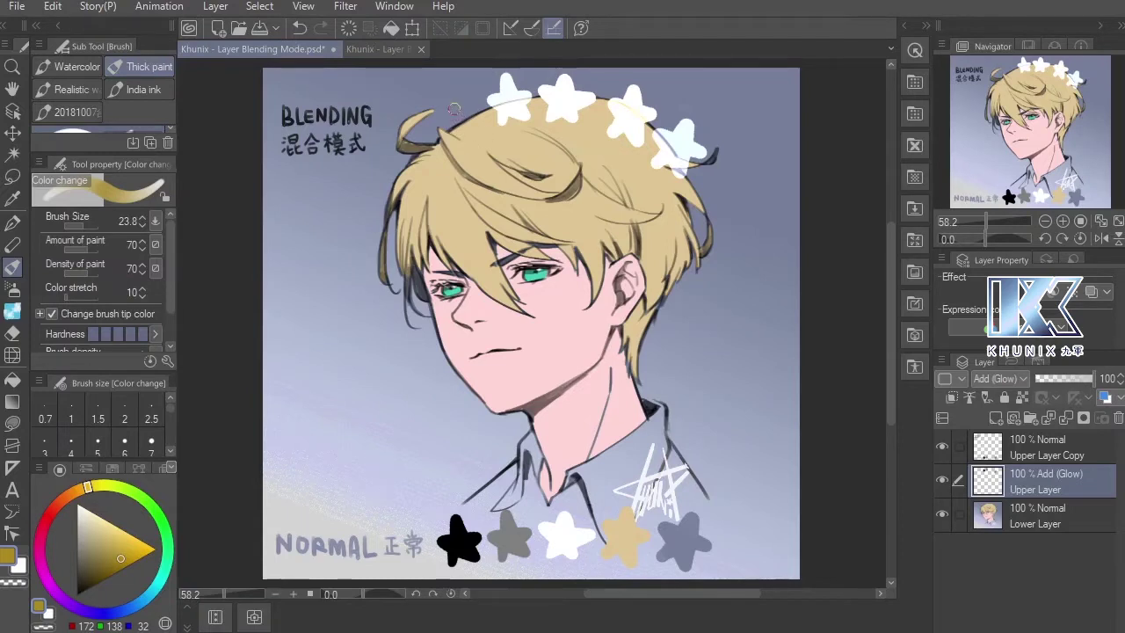
In the Painting Tips document, add a layer above Hair, clip it to the hair, and set its blending mode to Add (Glow)
left_click(382, 49)
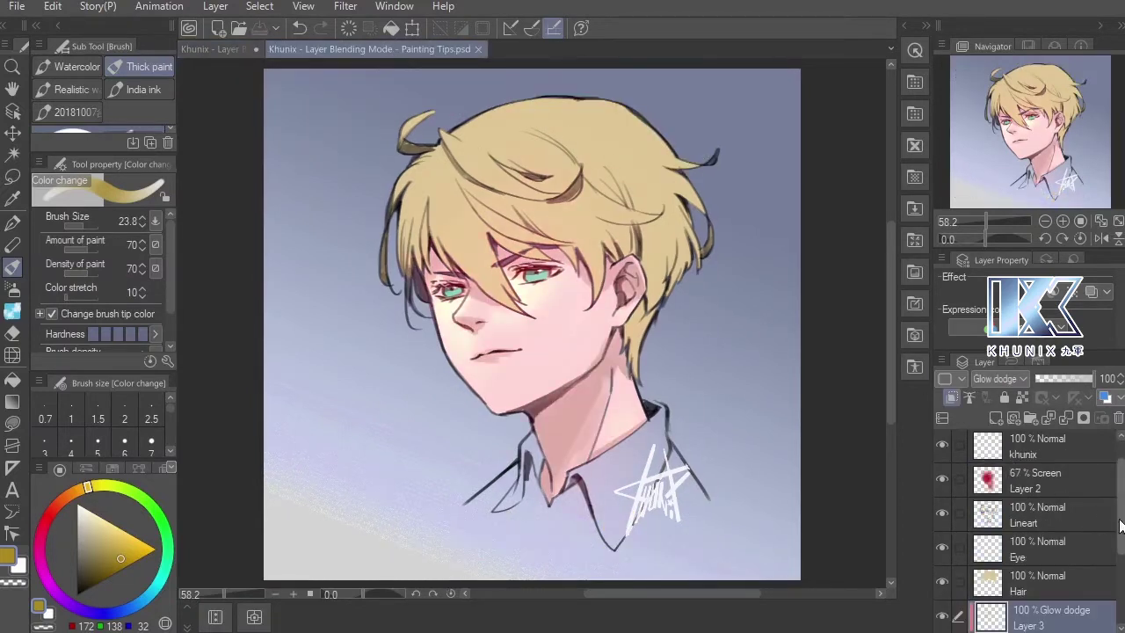
left_click(1051, 582)
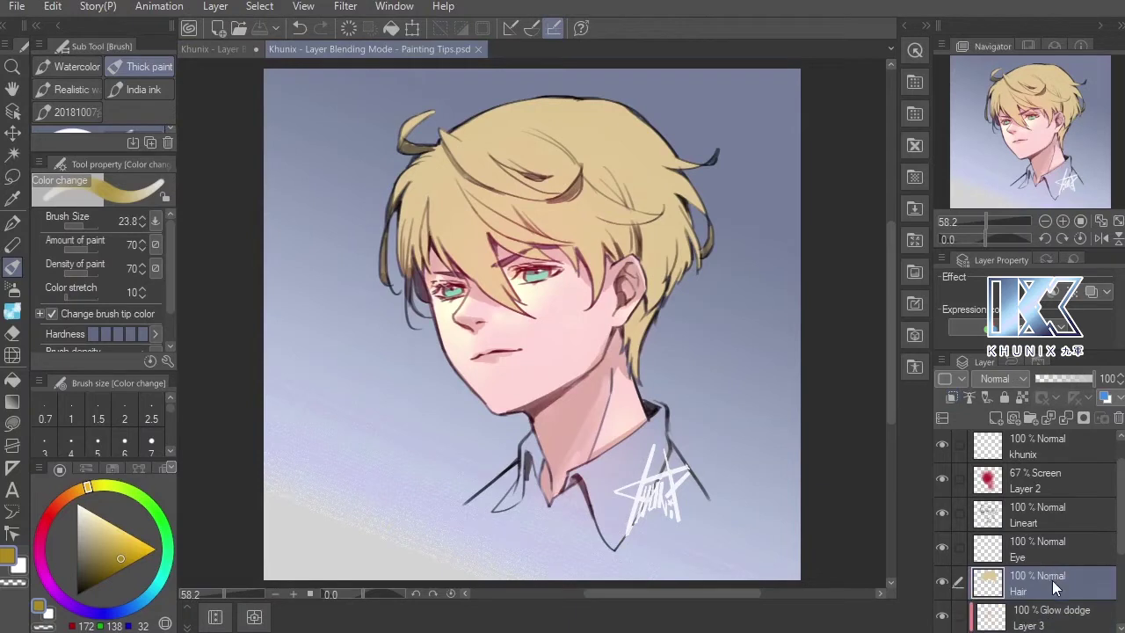
key("ctrl+shift+n")
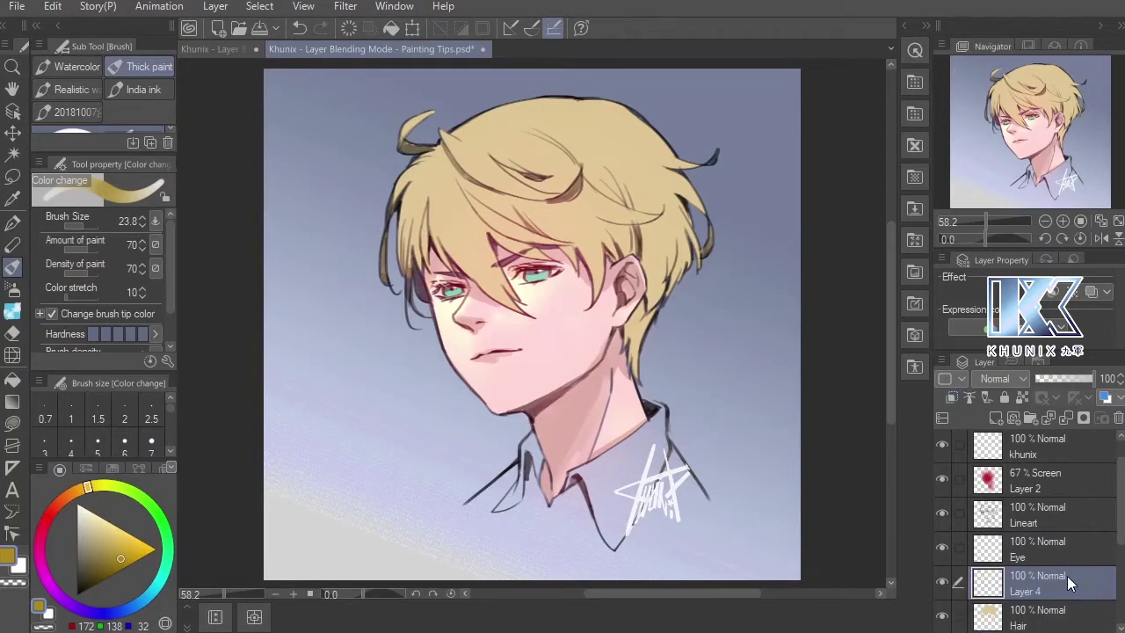
right_click(1068, 577)
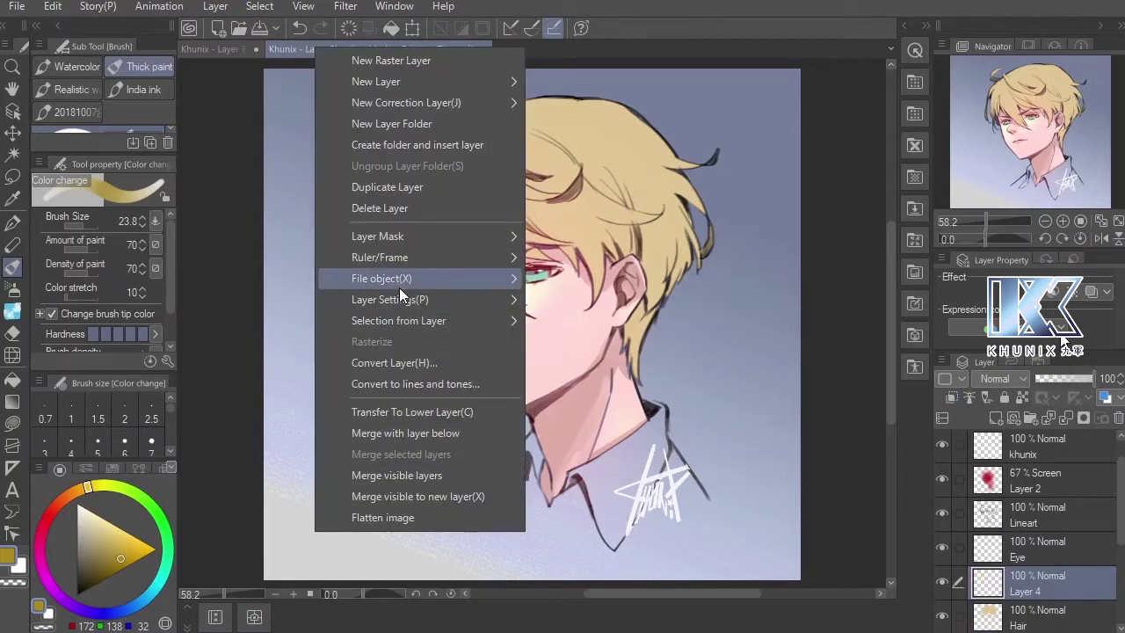
left_click(849, 393)
left_click(1027, 579)
left_click(364, 236)
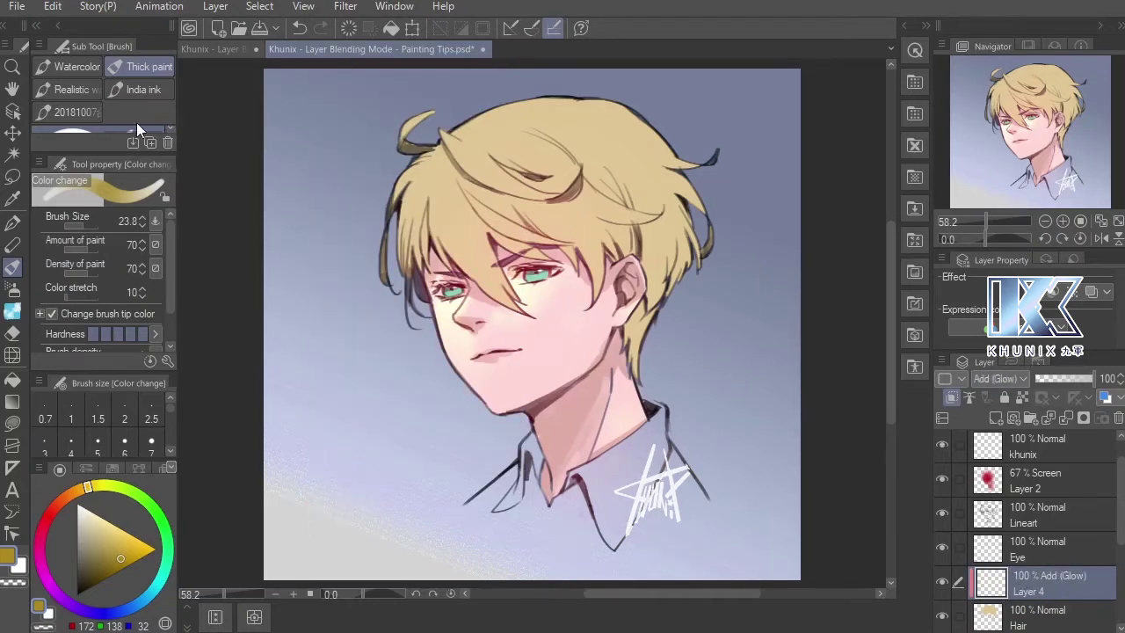
Paint a highlight band across the hair with the hair highlight 5 brush at size 184
left_click_drag(137, 152, 136, 274)
left_click_drag(172, 150, 172, 180)
left_click(123, 191)
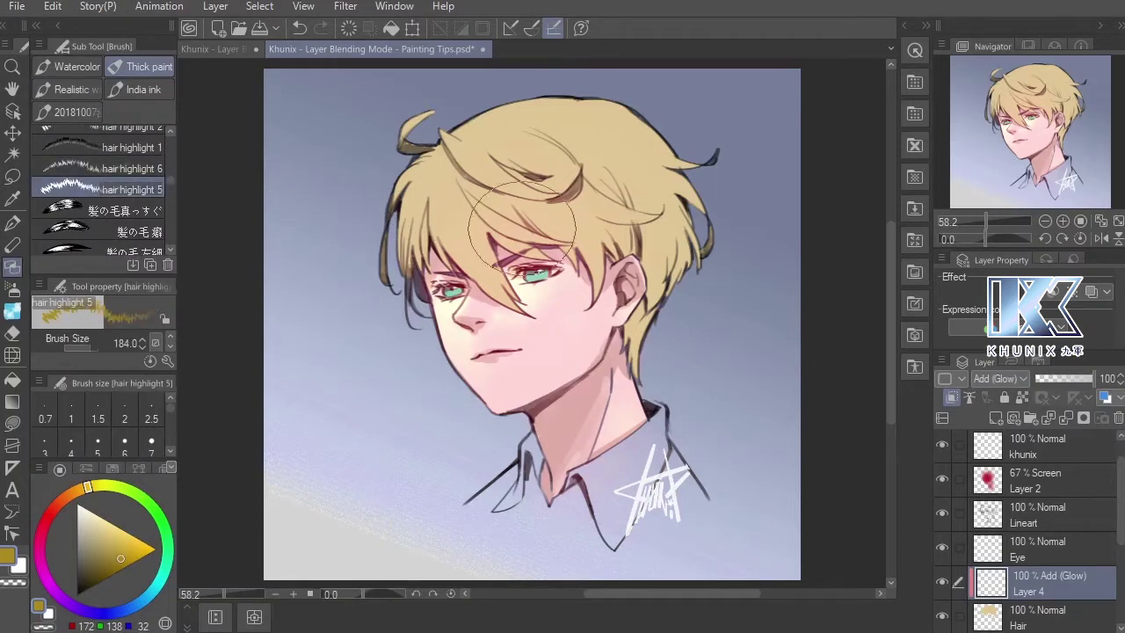
left_click_drag(363, 185, 608, 128)
Trim and shape the hair highlights on the fringe and crown with the Hard eraser, undoing unwanted strokes
key("e")
mouse_move(440, 178)
left_mouse_down()
mouse_move(498, 180)
mouse_move(533, 165)
mouse_move(589, 115)
mouse_move(568, 118)
mouse_move(601, 154)
mouse_move(636, 120)
left_mouse_up()
left_click(112, 93)
key("bracketleft")
mouse_move(547, 191)
left_mouse_down()
mouse_move(588, 186)
mouse_move(560, 202)
mouse_move(573, 186)
mouse_move(531, 186)
mouse_move(545, 215)
left_mouse_up()
left_click_drag(468, 217, 448, 232)
mouse_move(414, 215)
left_mouse_down()
mouse_move(410, 257)
mouse_move(398, 187)
left_mouse_up()
key("ctrl+z")
key("bracketleft")
key("ctrl+z")
key("ctrl+z")
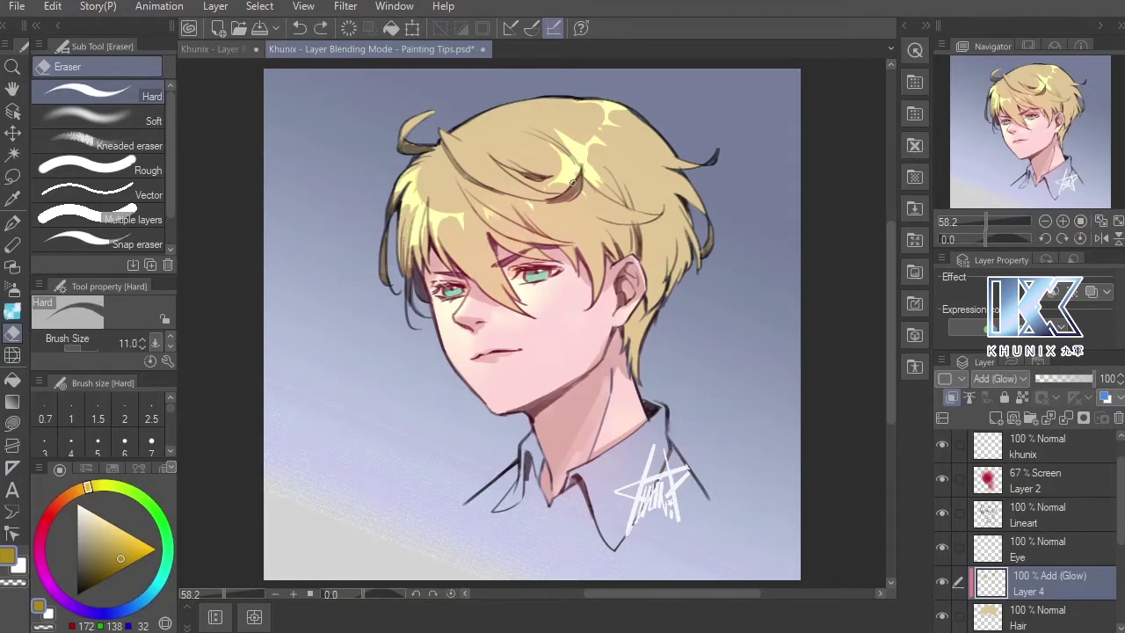
Retouch the highlight on the curled lock above the forehead with a Thick paint brush and the eraser
left_click(573, 183)
key("b")
left_click(140, 71)
mouse_move(579, 183)
left_mouse_down()
mouse_move(602, 184)
mouse_move(589, 176)
mouse_move(577, 188)
mouse_move(566, 142)
left_mouse_up()
key("e")
key("ctrl+z")
key("ctrl+z")
Save the Painting Tips document and lower the Add (Glow) layer's opacity to 34%
key("ctrl+s")
left_click_drag(1035, 379, 1055, 379)
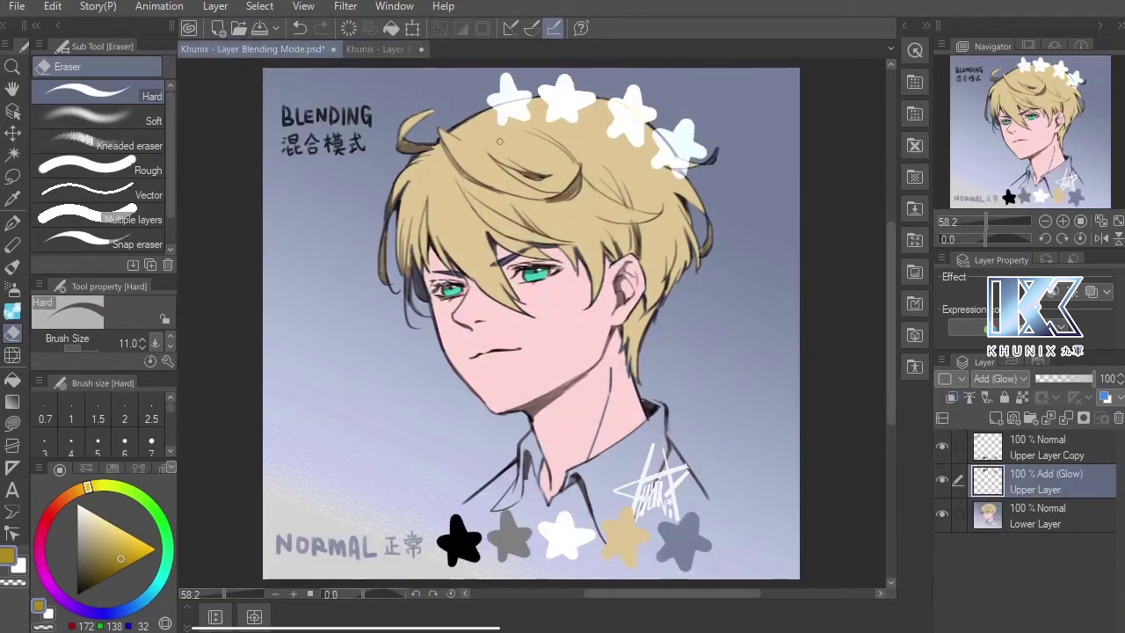
In the Blending Mode document, set the Upper Layer to Overlay and then Soft light, and briefly hide the Lower Layer for comparison
left_click(1016, 384)
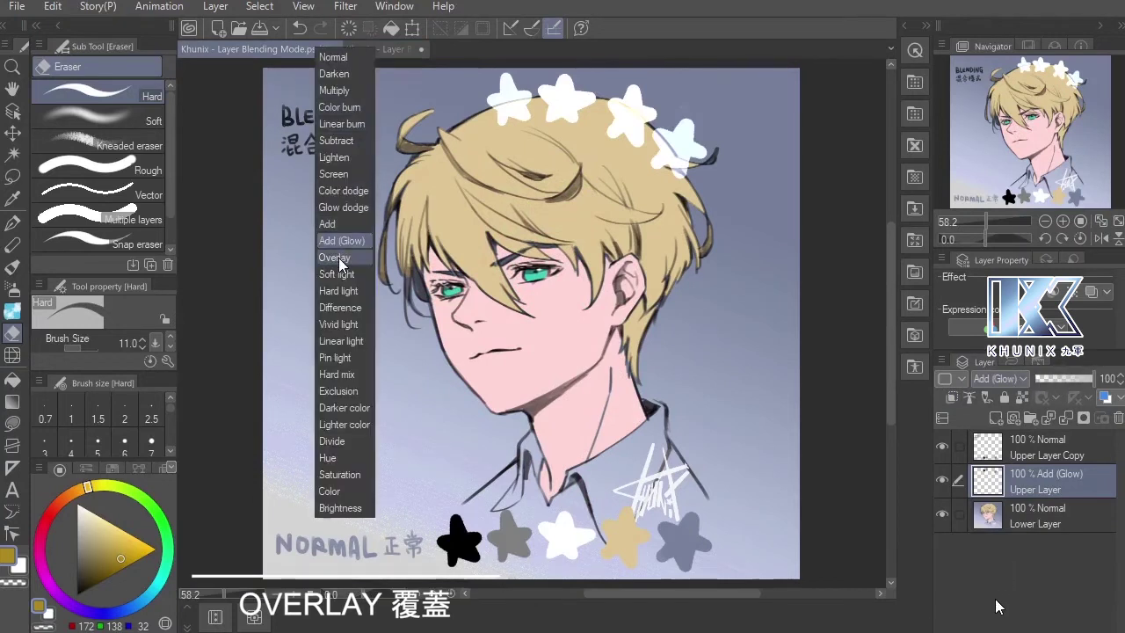
left_click(339, 258)
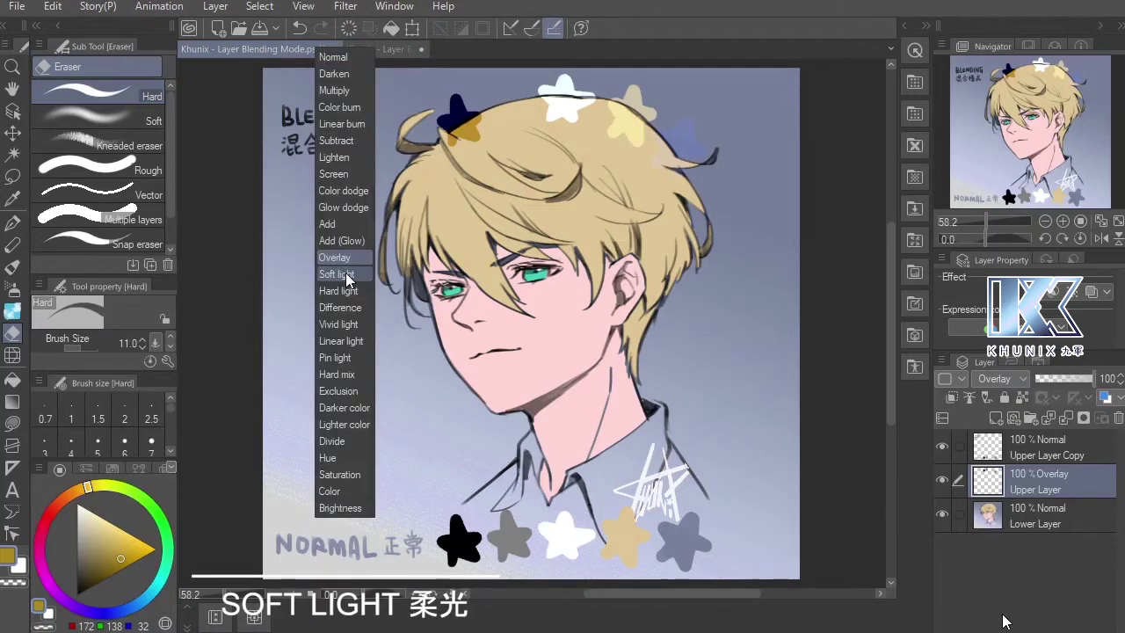
left_click(347, 274)
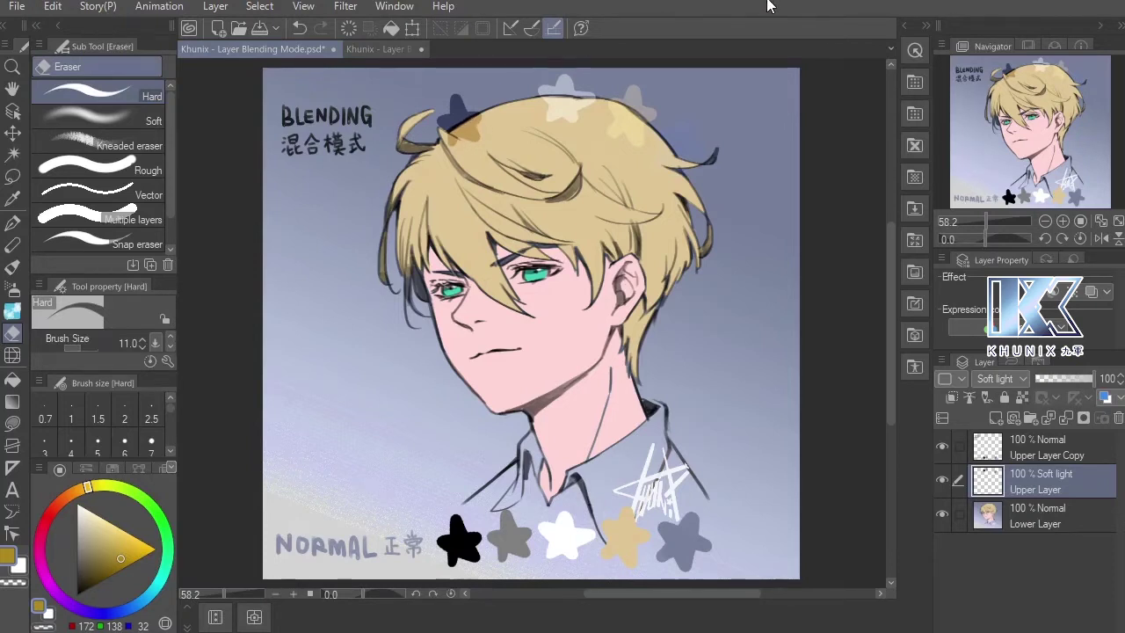
left_click(942, 514)
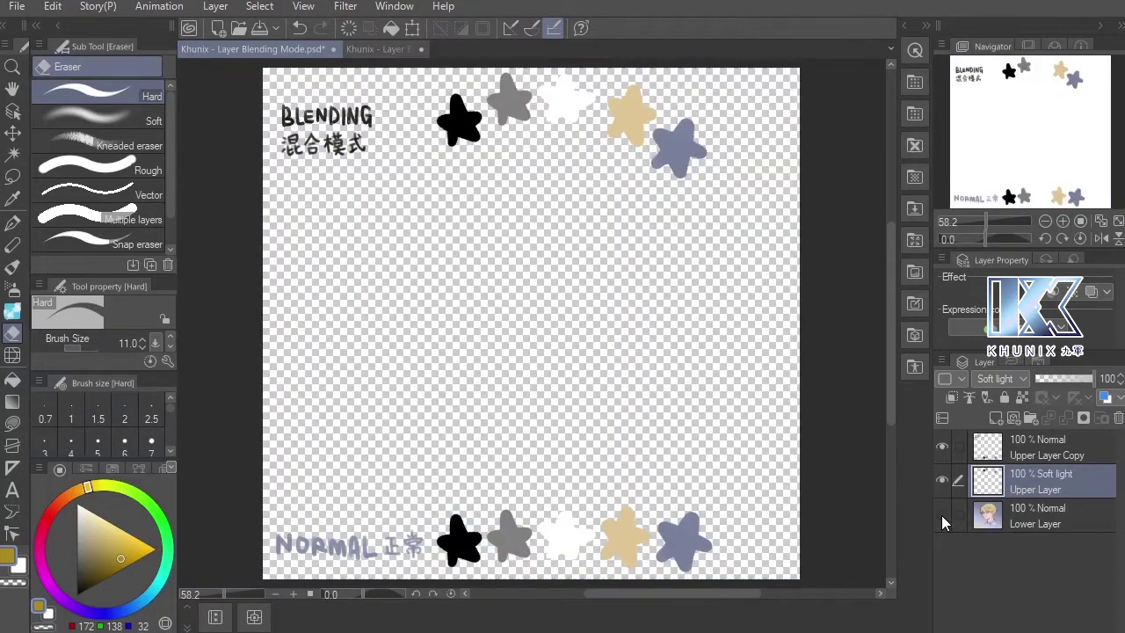
left_click(944, 512)
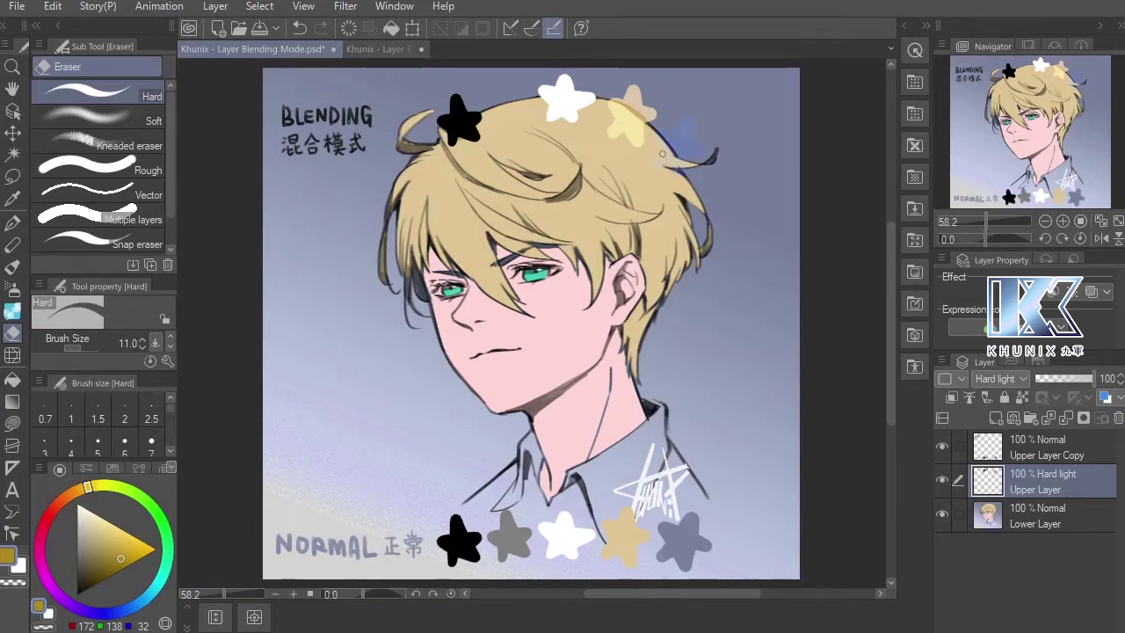
Set the Upper Layer's blending mode to Difference, and then to Vivid light
left_click(998, 379)
left_click(340, 307)
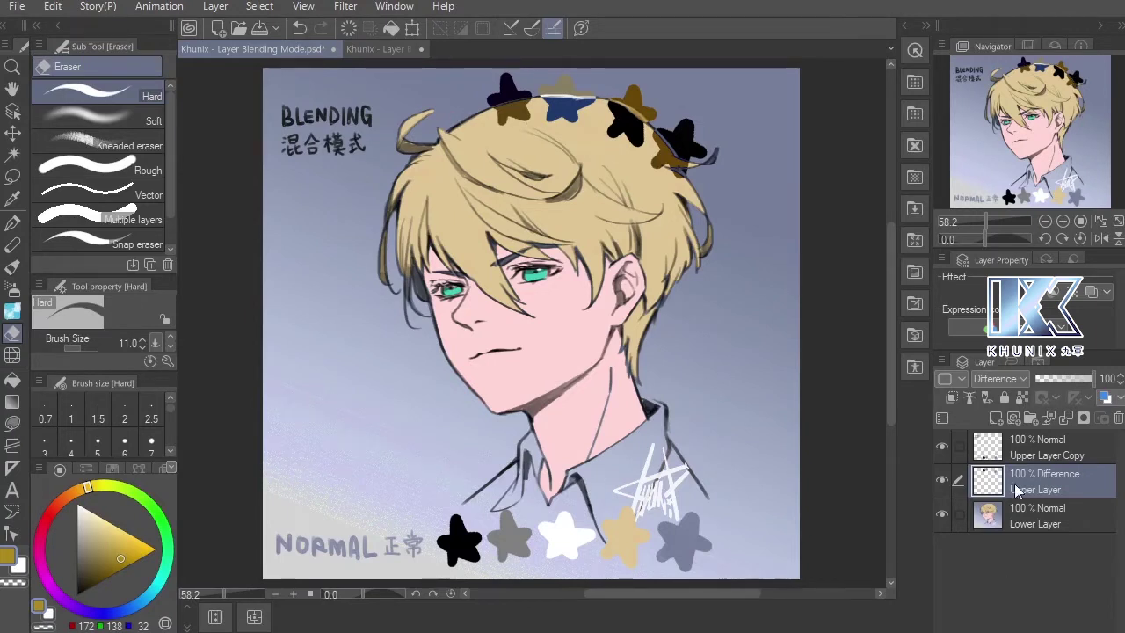
left_click(1002, 379)
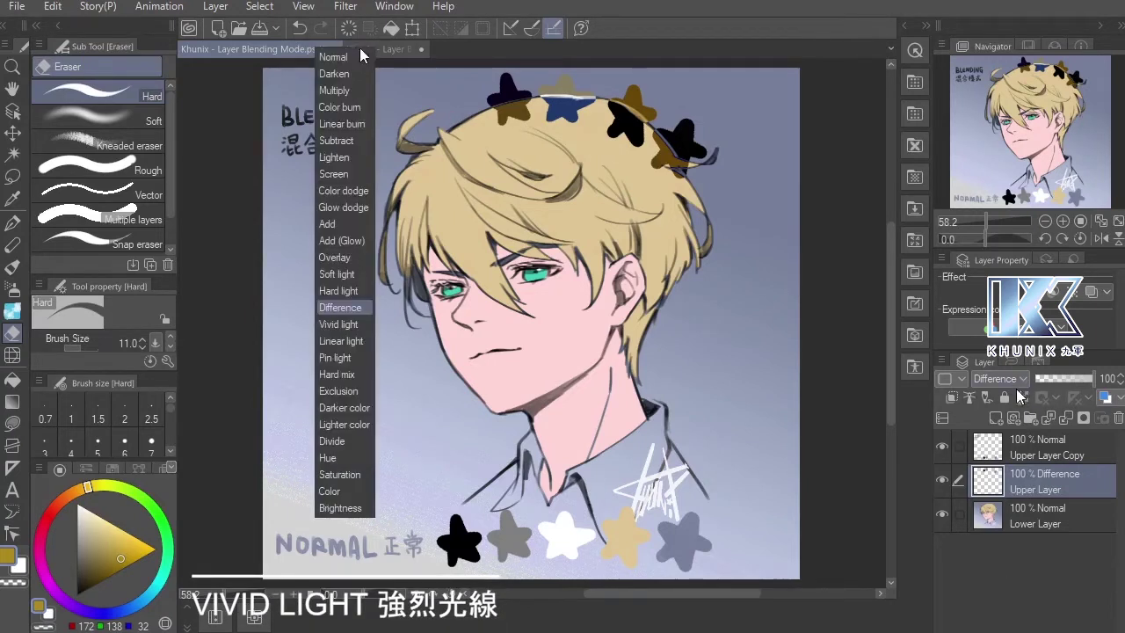
left_click(356, 324)
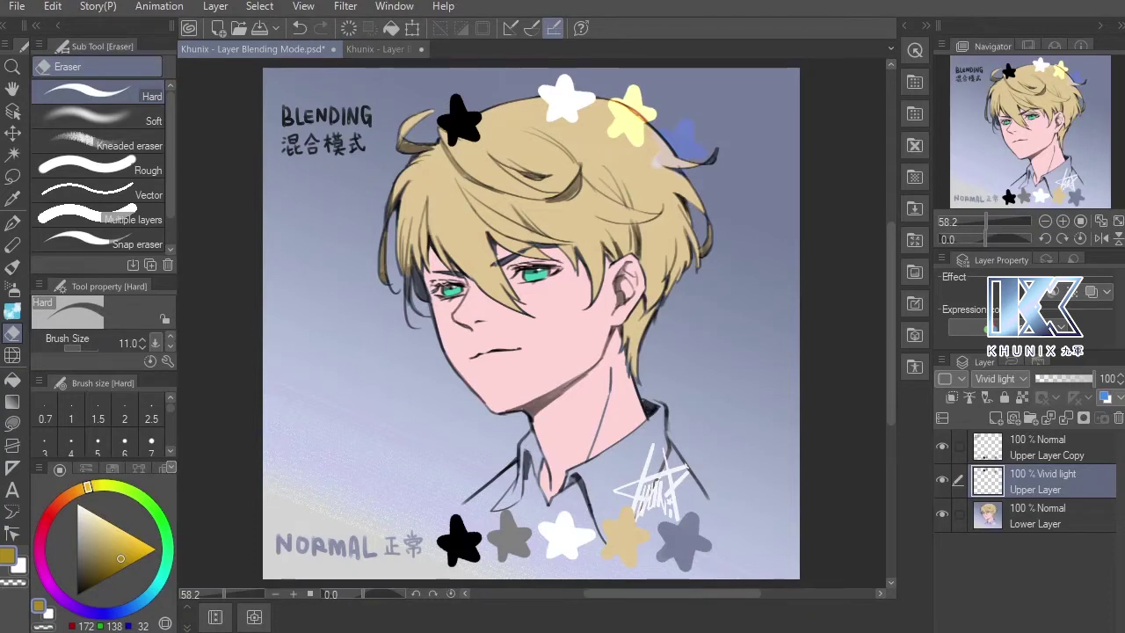
In the Painting Tips document, add a clipped layer directly above Hair and set its blending mode to Vivid light
left_click(377, 50)
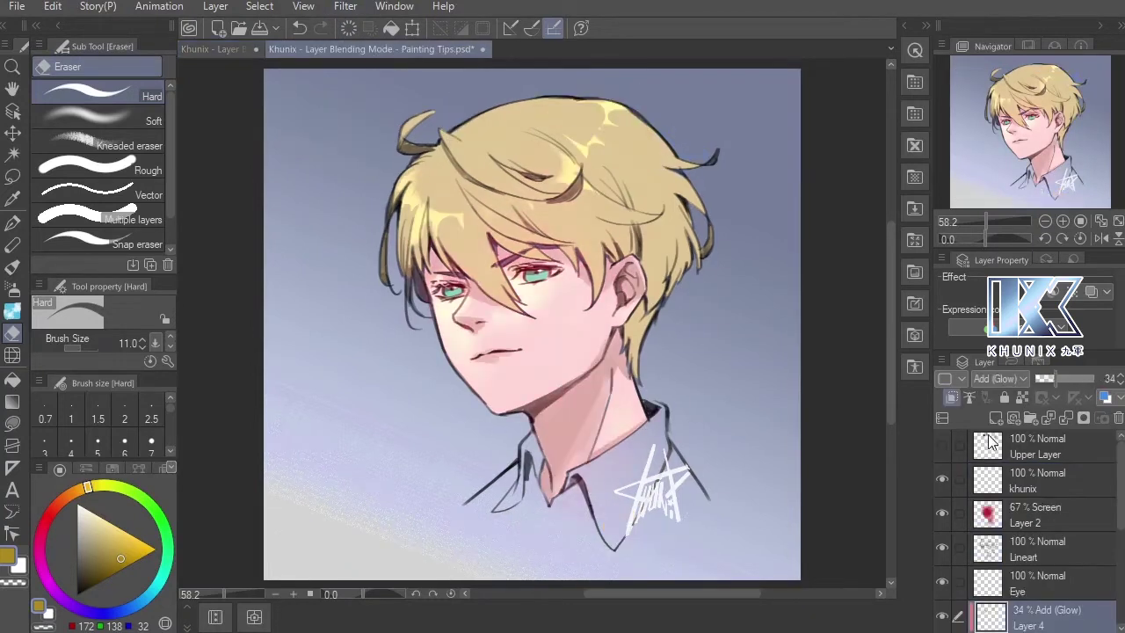
scroll(1116, 554, "down", 2)
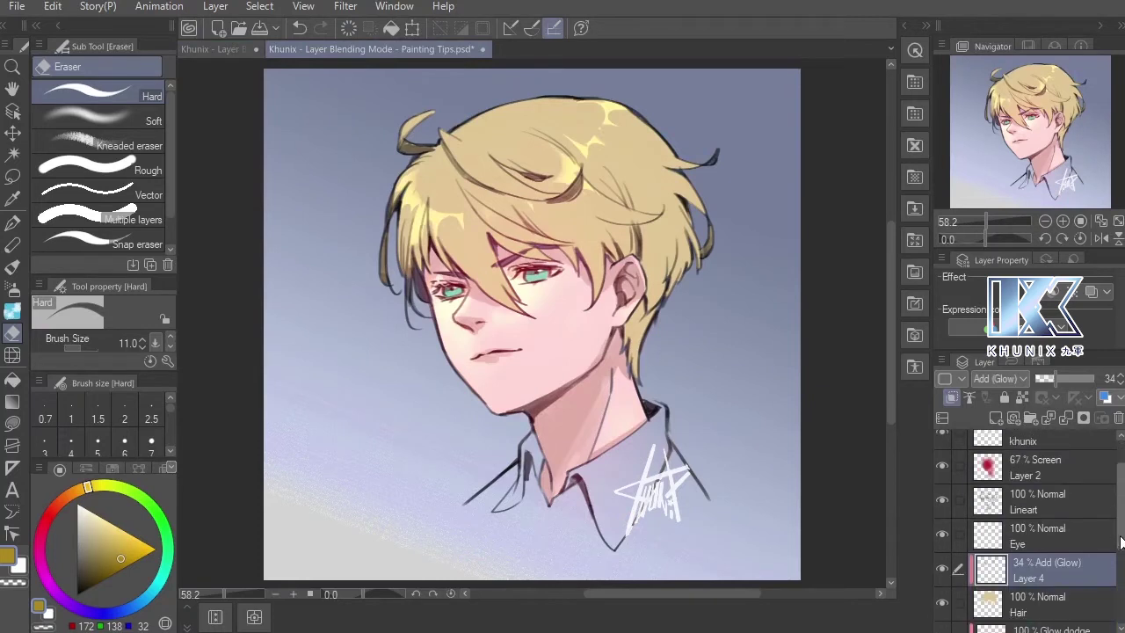
left_click(1046, 603)
key("ctrl+shift+n")
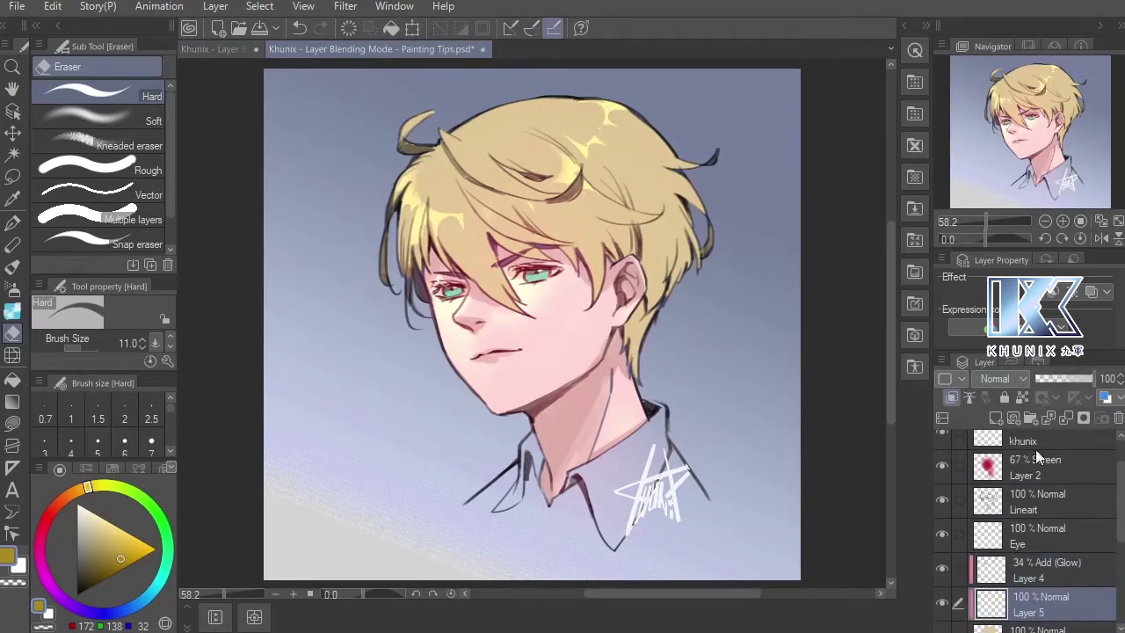
left_click(999, 379)
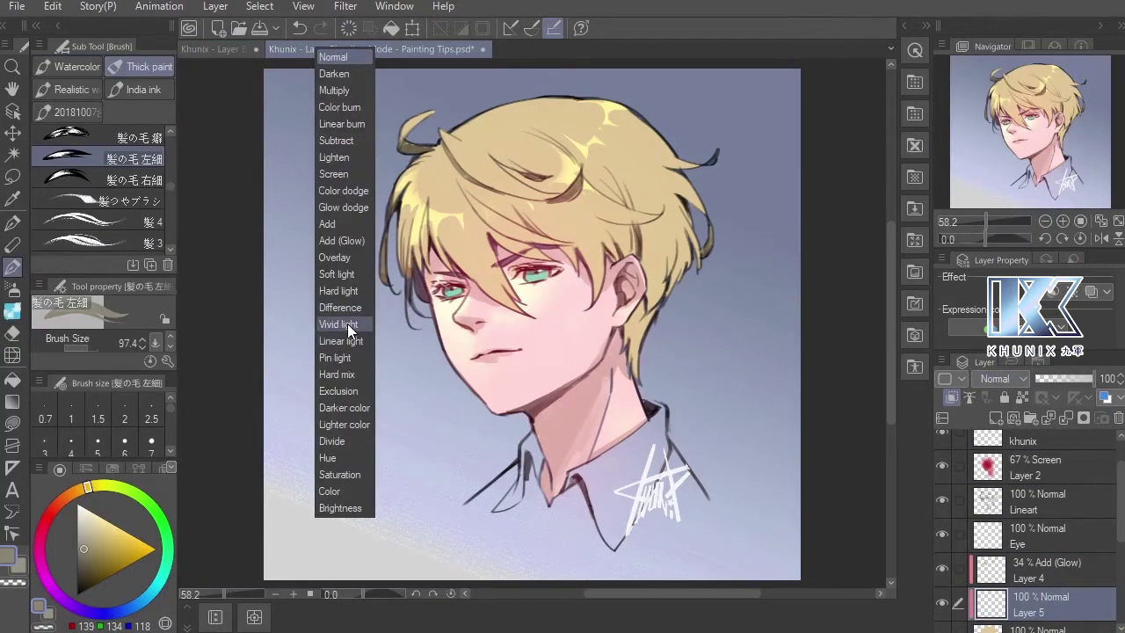
left_click(346, 326)
Paint fine strands over the fringe with a reduced 髪の毛左細 brush in grayish brown, RGB 139, 134, 118
key("b")
key("bracketleft")
key("bracketleft")
key("bracketleft")
mouse_move(478, 193)
left_mouse_down()
mouse_move(461, 248)
mouse_move(563, 239)
left_mouse_up()
mouse_move(519, 200)
left_mouse_down()
mouse_move(603, 271)
mouse_move(604, 246)
left_mouse_up()
Paint more strands over the crown and back of the hair with the brush at about 28.4, and save the document
key("bracketright")
key("bracketright")
left_click_drag(528, 157, 598, 199)
left_click_drag(556, 126, 651, 198)
mouse_move(596, 119)
left_mouse_down()
mouse_move(684, 182)
mouse_move(668, 198)
left_mouse_up()
mouse_move(490, 119)
left_mouse_down()
mouse_move(495, 149)
mouse_move(589, 128)
mouse_move(551, 121)
mouse_move(537, 154)
left_mouse_up()
key("ctrl+s")
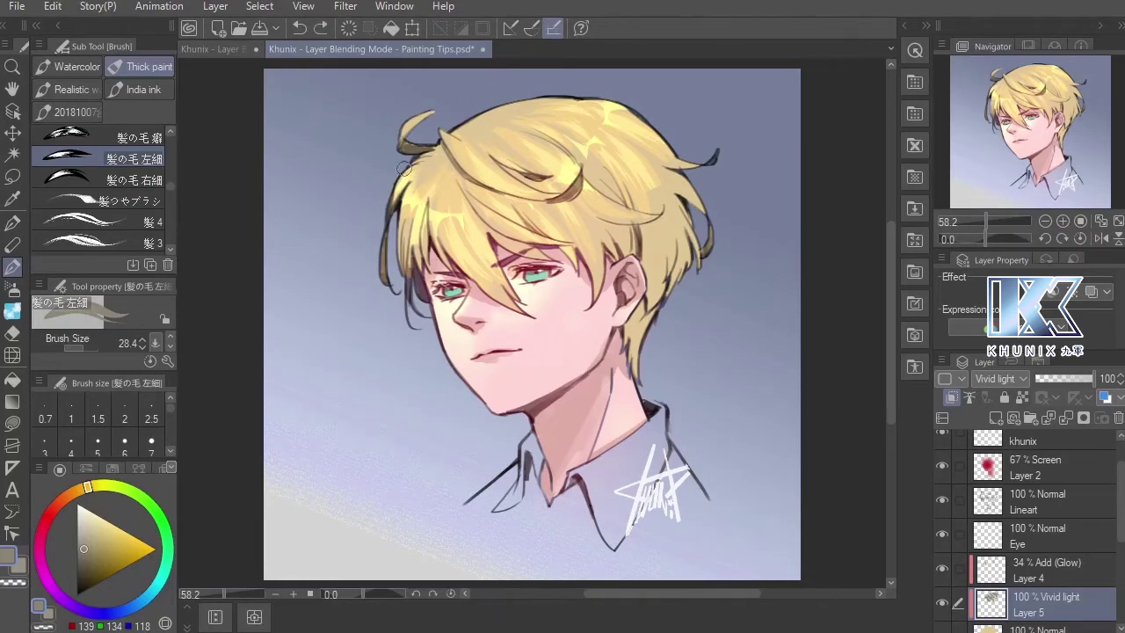
mouse_move(684, 253)
left_mouse_down()
mouse_move(658, 299)
mouse_move(675, 286)
left_mouse_up()
key("ctrl+s")
mouse_move(580, 160)
left_mouse_down()
mouse_move(608, 188)
mouse_move(632, 247)
left_mouse_up()
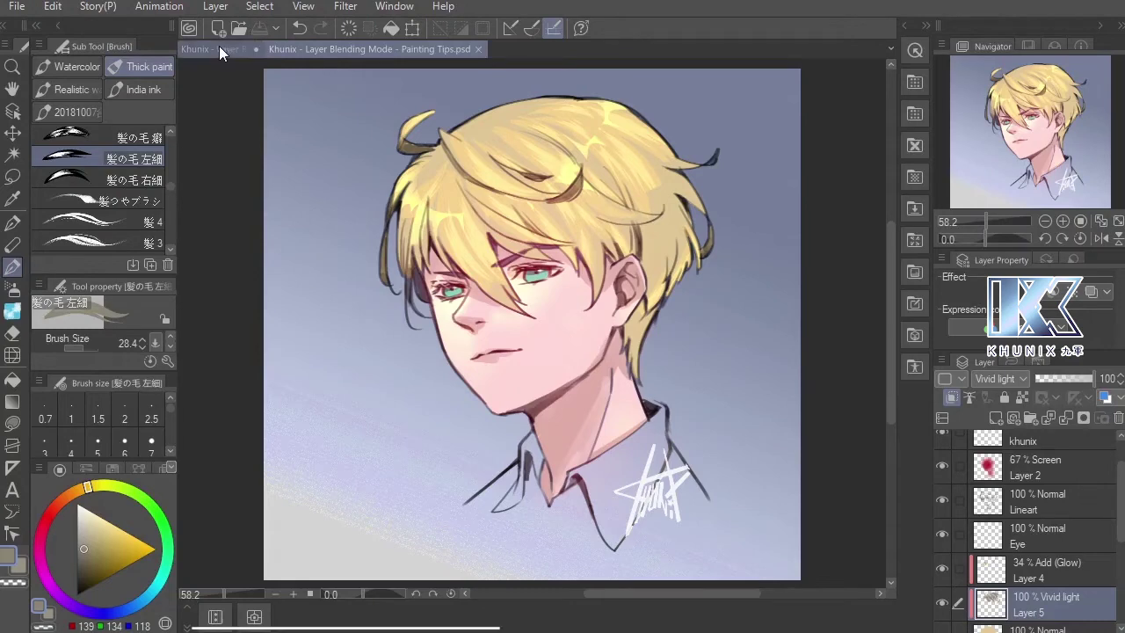
In the Blending Mode document, set the Upper Layer's blending mode to Linear light
left_click(215, 49)
left_click(1002, 379)
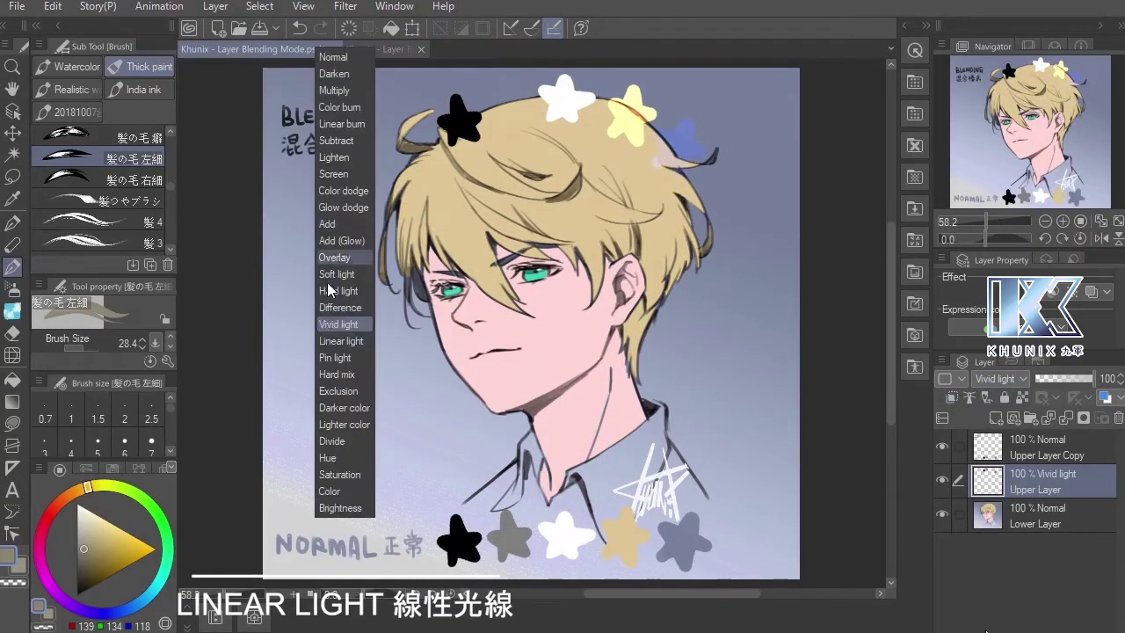
left_click(331, 342)
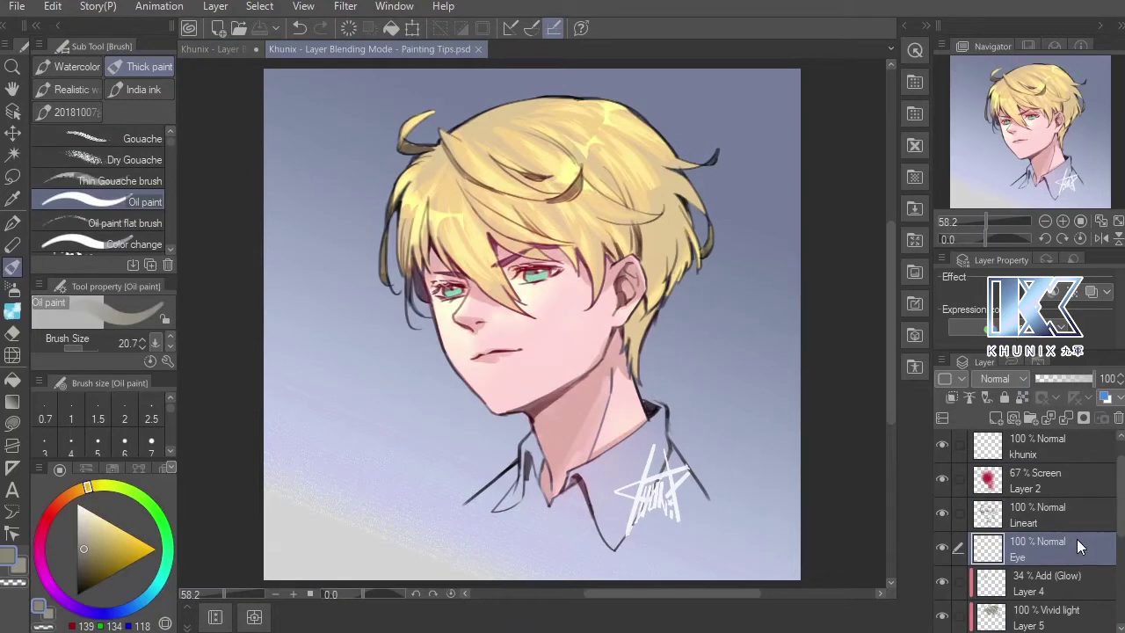
Add a new layer directly above Eye and set its blending mode to Linear light
key("ctrl+shift+n")
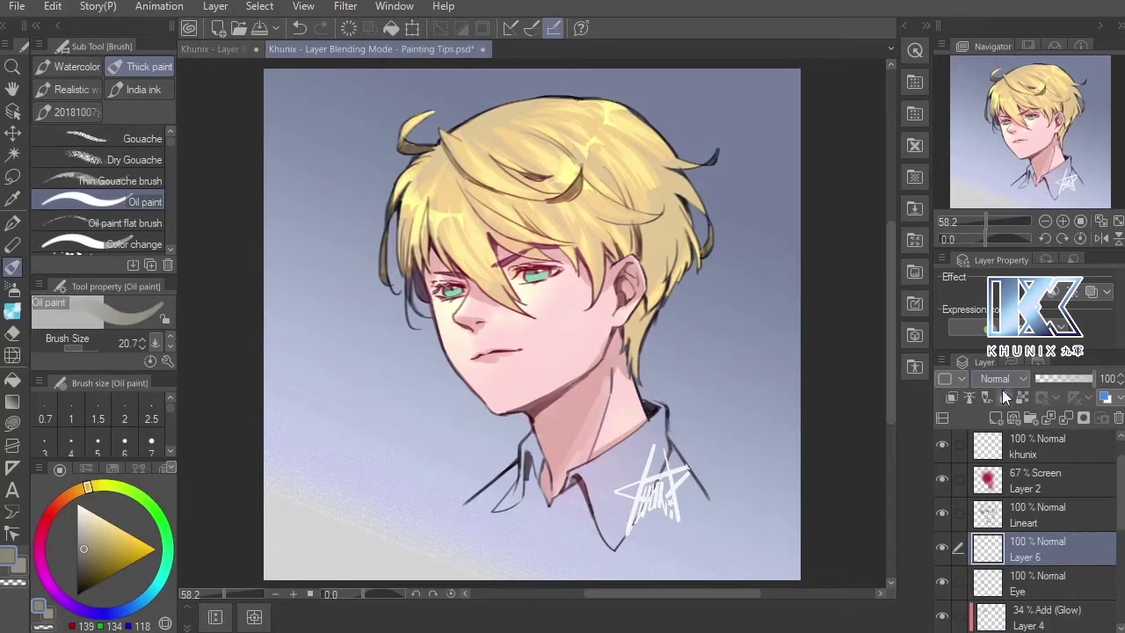
left_click(1002, 379)
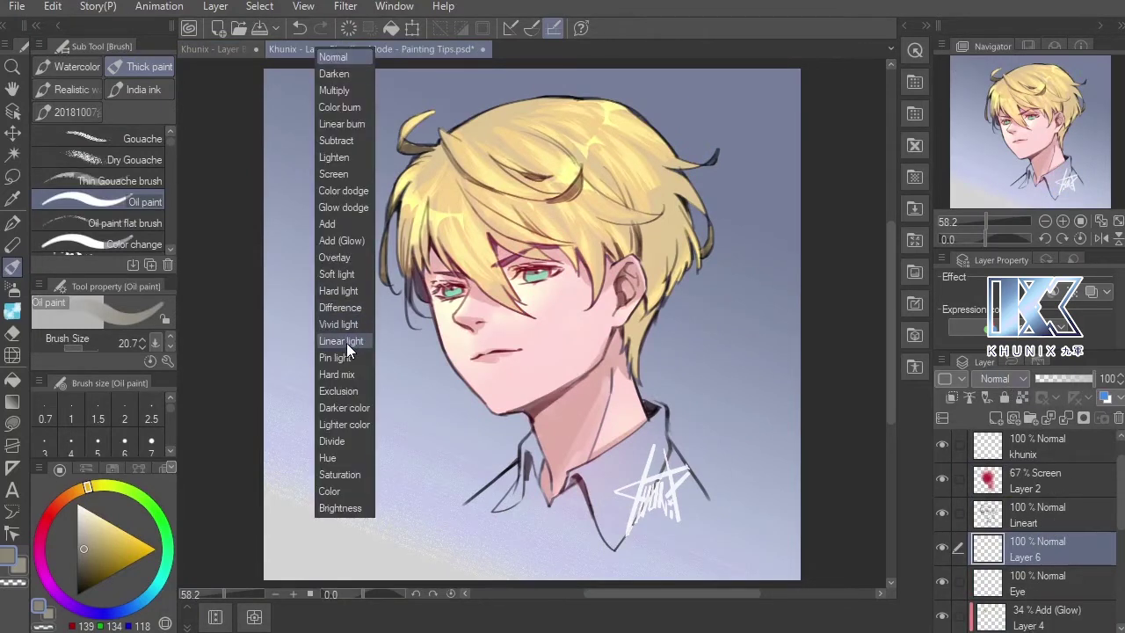
left_click(347, 344)
Dab a light blue tint onto both irises with the Soft airbrush, redoing one dab at a smaller brush size
key("b")
left_click(111, 527)
left_click(152, 589)
left_click(533, 272)
left_click(446, 290)
left_click(539, 275, "alt")
left_click(451, 289)
key("ctrl+z")
key("[")
left_click(451, 288)
Airbrush more blue tones over both irises with the Soft airbrush at about 15.1, and choose light green, RGB 135, 255, 177
left_click(121, 610)
left_click_drag(526, 272, 545, 271)
left_click(124, 555)
left_click_drag(444, 290, 458, 290)
key("ctrl+z")
left_click_drag(535, 272, 526, 280)
left_click(539, 279, "alt")
left_click_drag(445, 293, 456, 295)
left_click(167, 538)
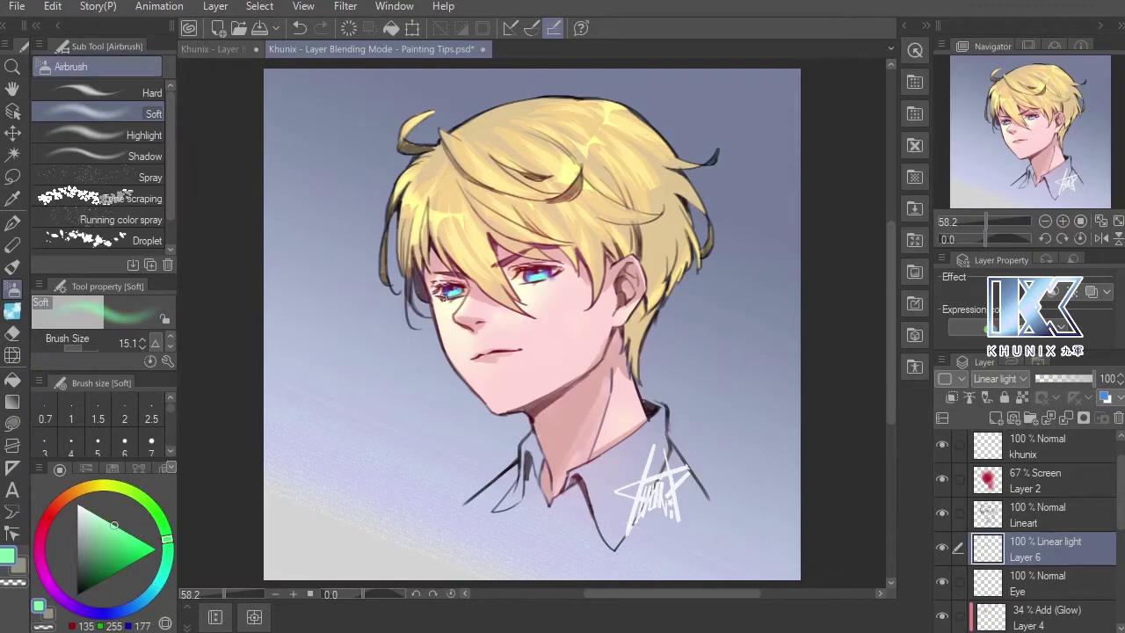
Add small white highlights to the eyes with the Oil paint brush at about 11.4
key("b")
key("b")
left_click(97, 515)
left_click(142, 498)
left_click(540, 282, "alt")
Clip the Linear light layer to the Eye layer below and save the document
right_click(1055, 548)
left_click(904, 341)
key("ctrl+s")
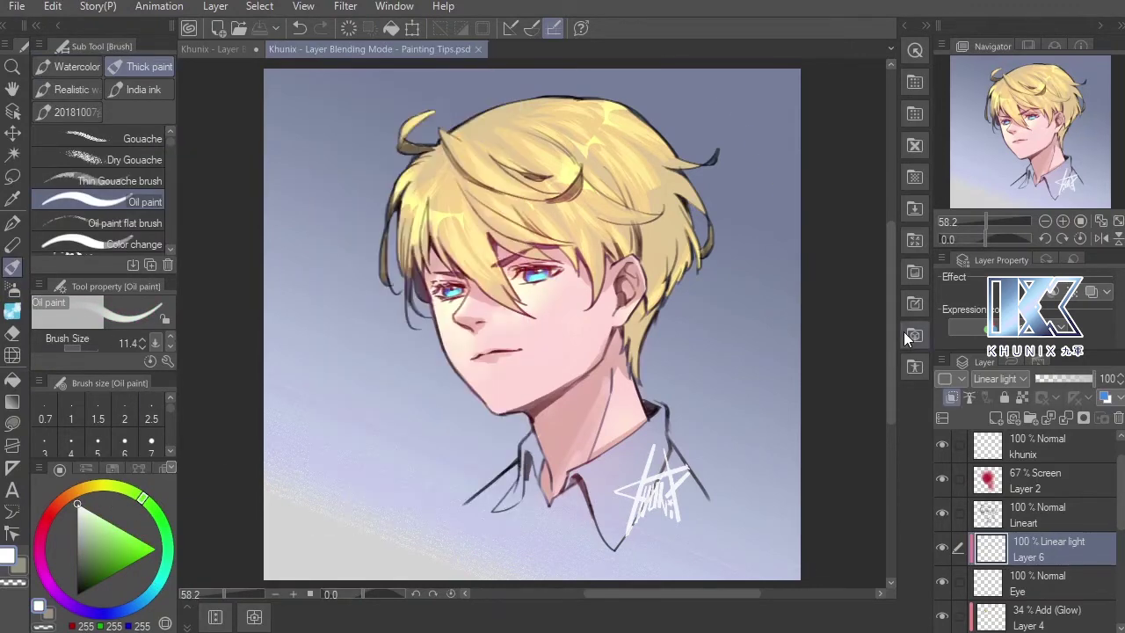
Sample colors from the eyes, add a new layer directly above khunix and set its blending mode to Linear light
left_click(564, 266, "alt")
left_click(532, 271, "alt")
left_click(532, 275, "alt")
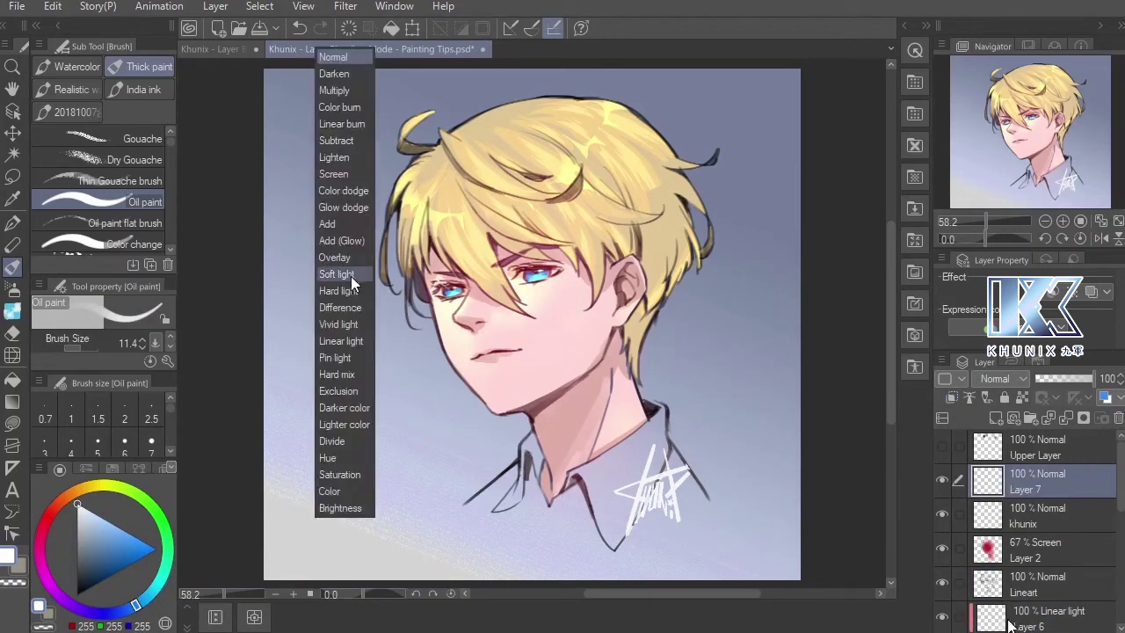
left_click(351, 332)
Airbrush a soft light cyan glow, RGB 135, 246, 255, over both eyes on the new layer and save the document
key("b")
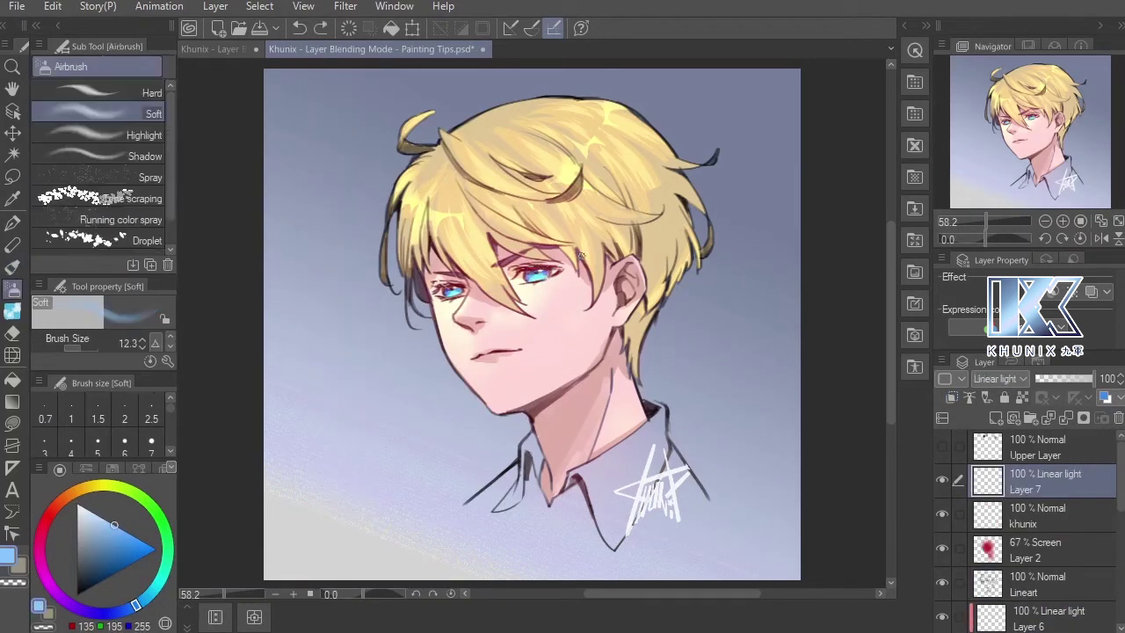
left_click(156, 585)
left_click(542, 283)
left_click(454, 290)
key("e")
key("ctrl+s")
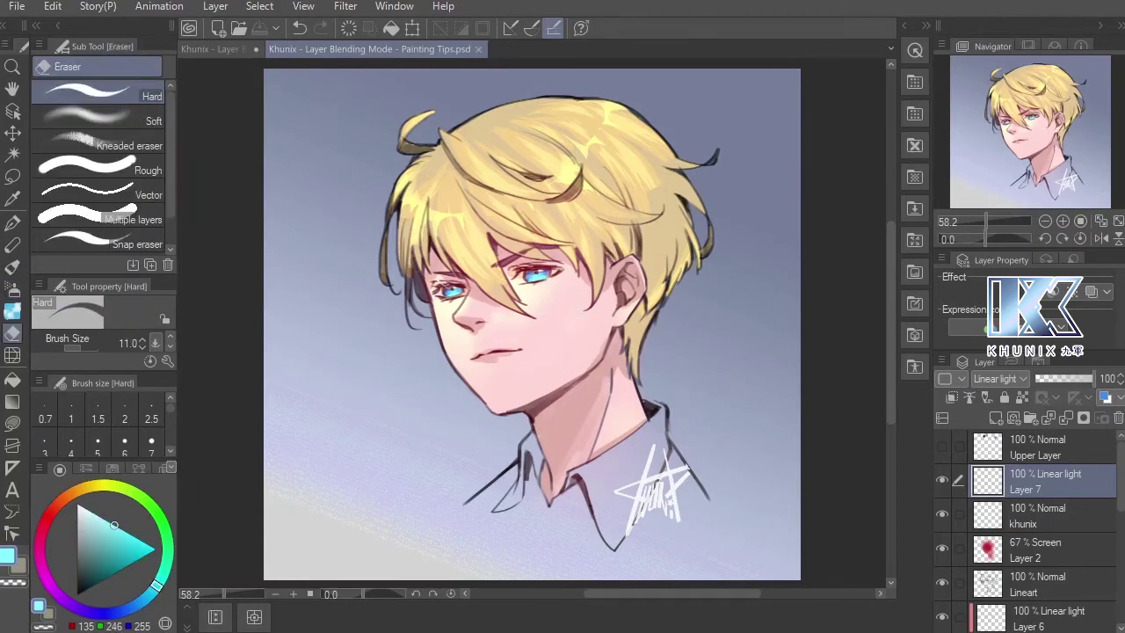
In the Blending Mode document, set the Upper Layer's blending mode to Pin light
left_click(228, 48)
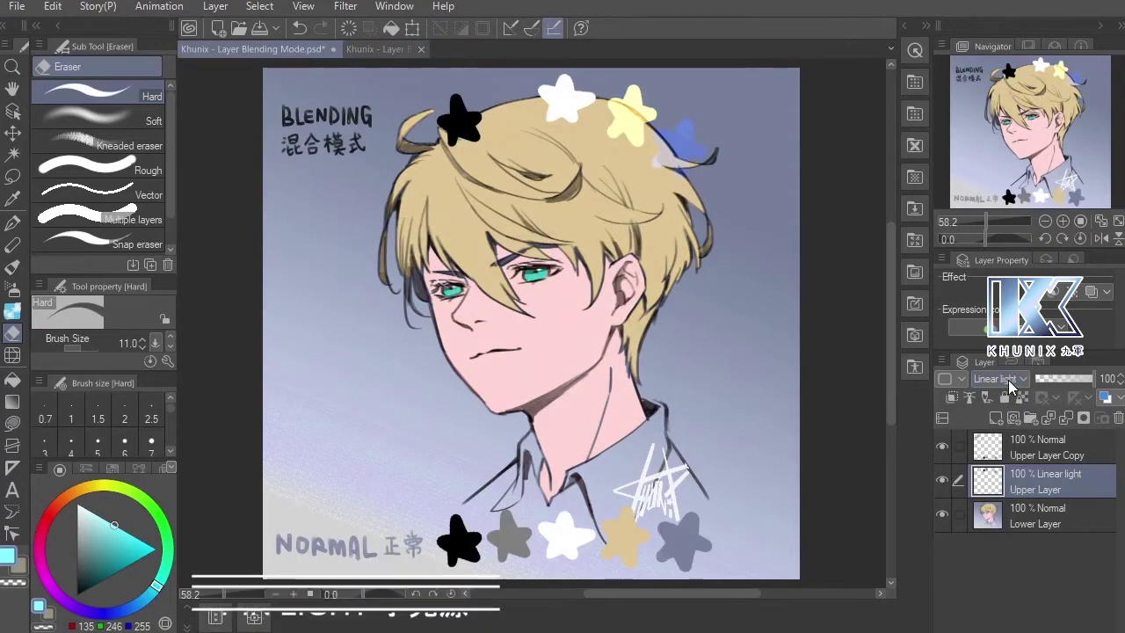
left_click(999, 378)
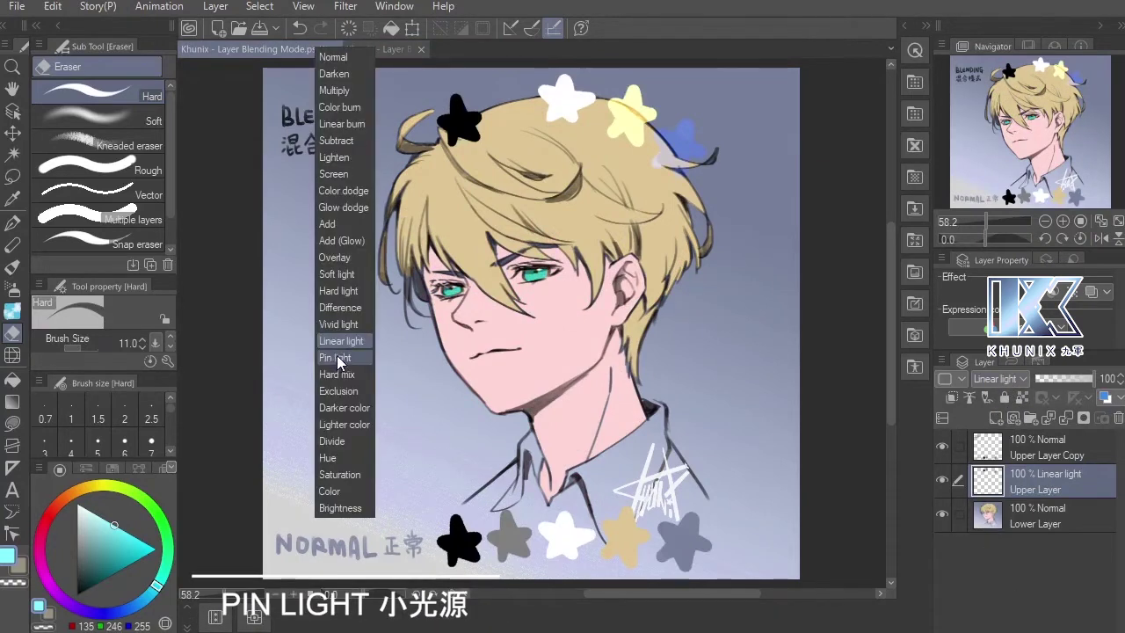
left_click(336, 356)
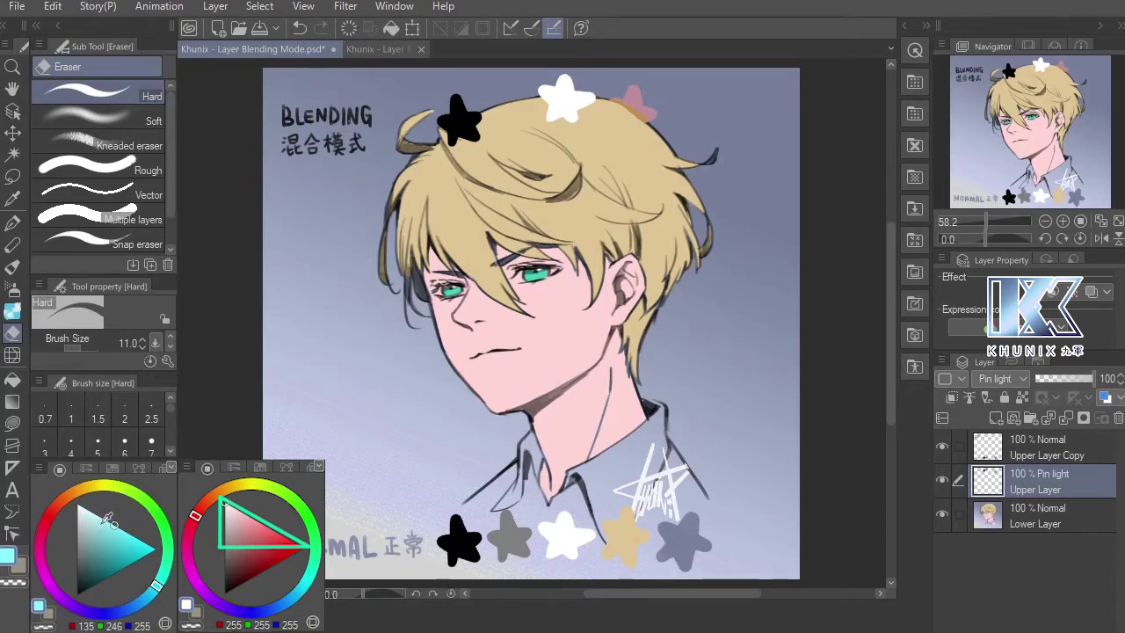
Try light green, RGB 129, 221, 139, and dark green Oil paint strokes at about 59.7 beside the hair on the Upper Layer
left_click(163, 525)
left_click(109, 531)
left_click(105, 533)
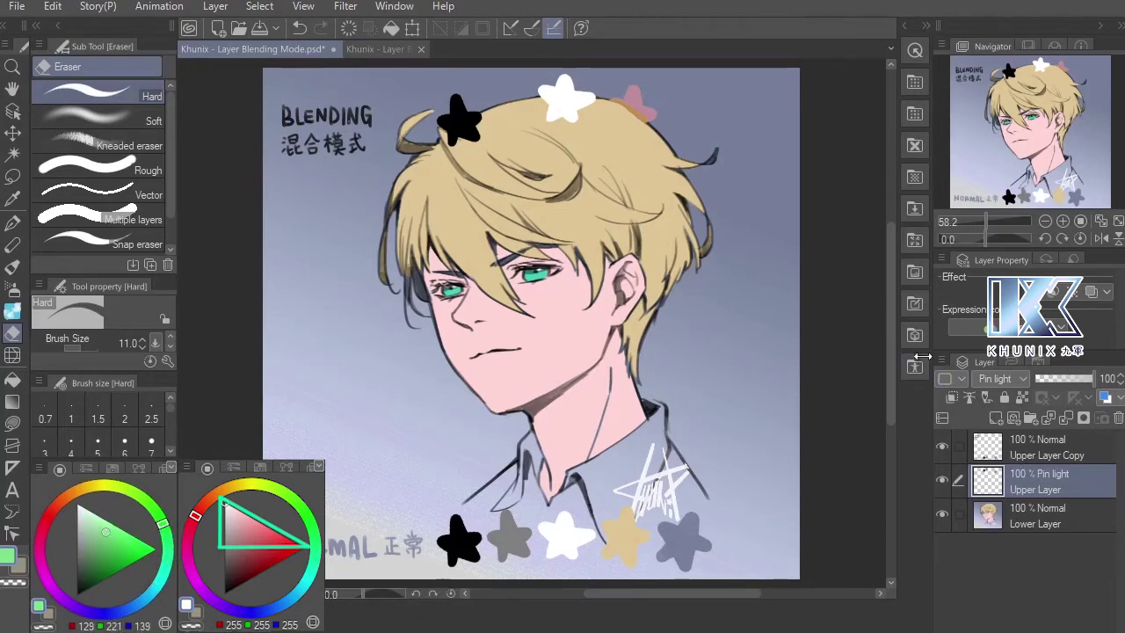
key("b")
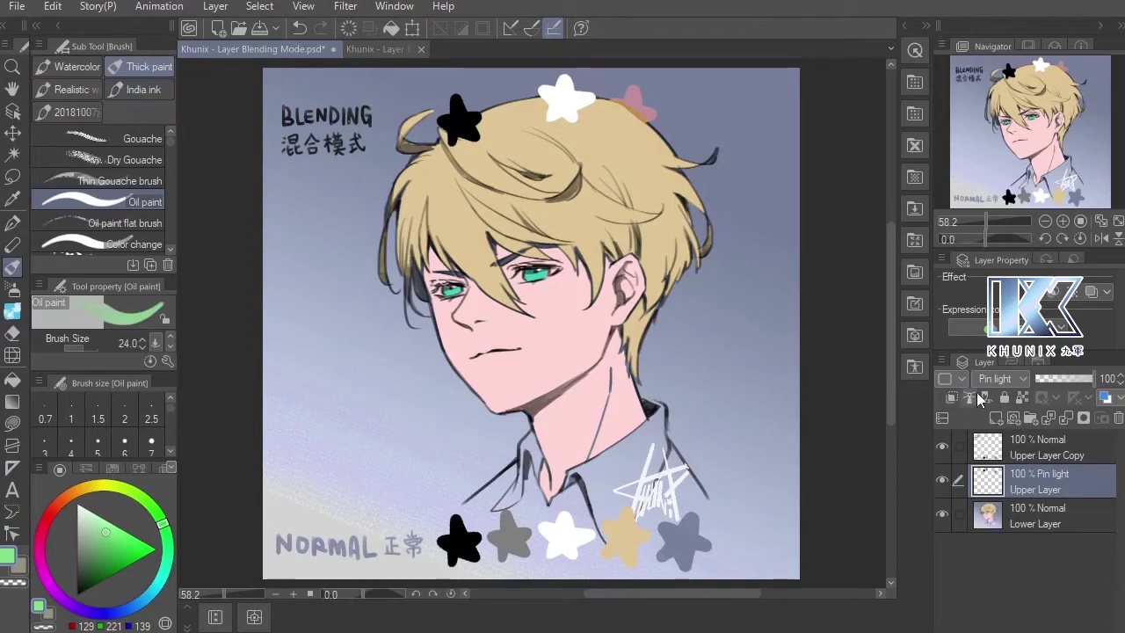
left_click(1054, 449)
left_click(1050, 482)
key("]")
mouse_move(676, 161)
left_mouse_down()
mouse_move(711, 146)
mouse_move(672, 167)
mouse_move(684, 161)
left_mouse_up()
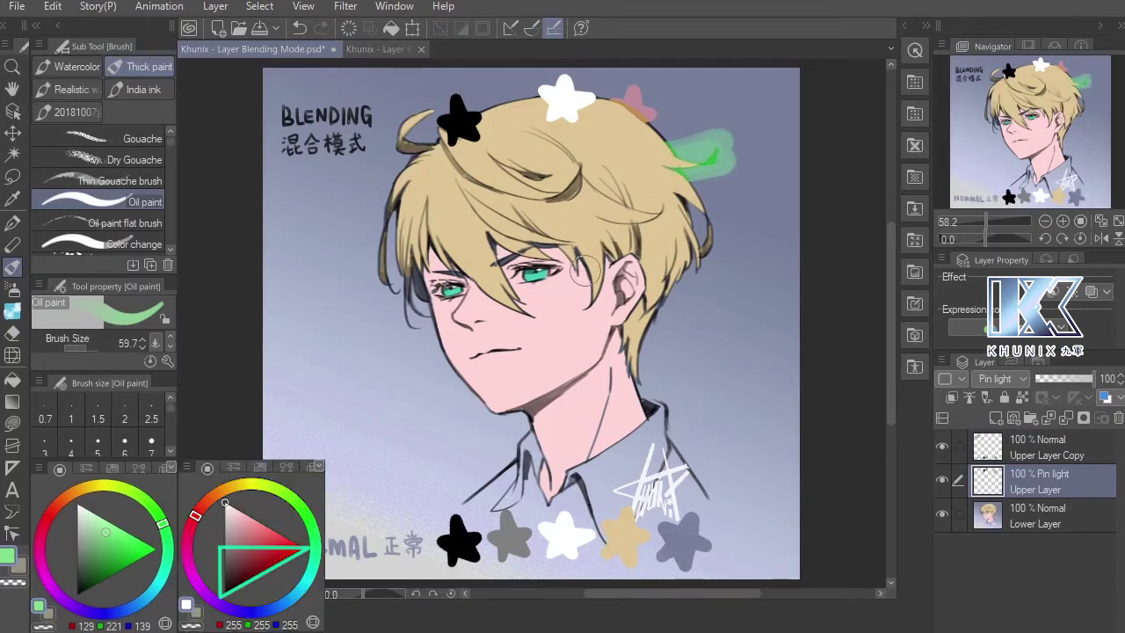
left_click(107, 567)
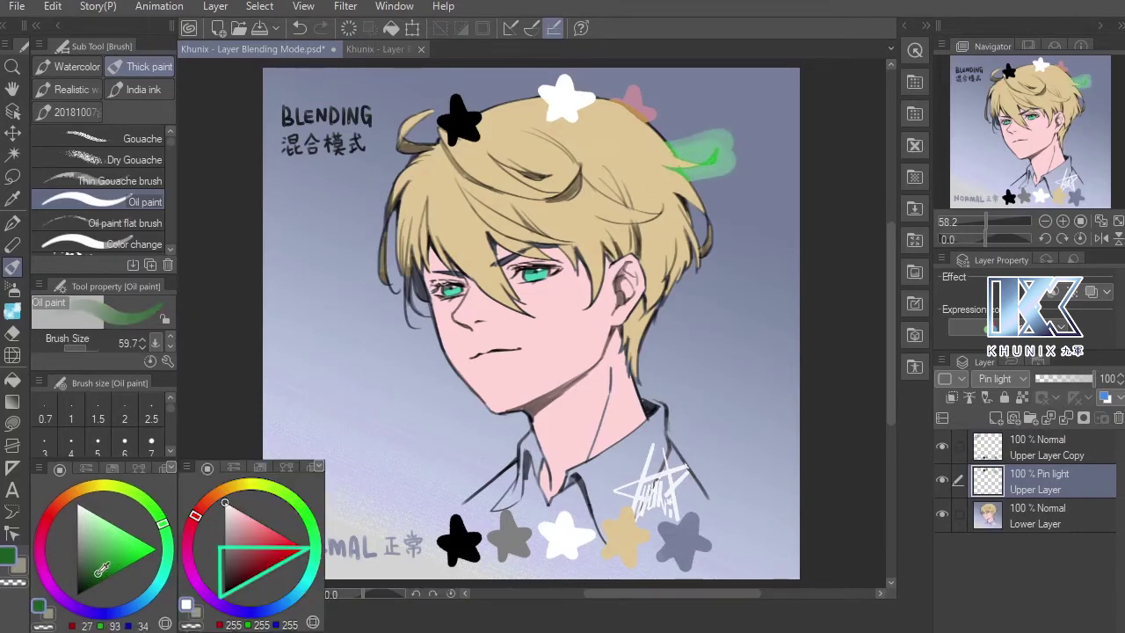
mouse_move(666, 213)
left_mouse_down()
mouse_move(739, 208)
mouse_move(690, 213)
mouse_move(720, 205)
left_mouse_up()
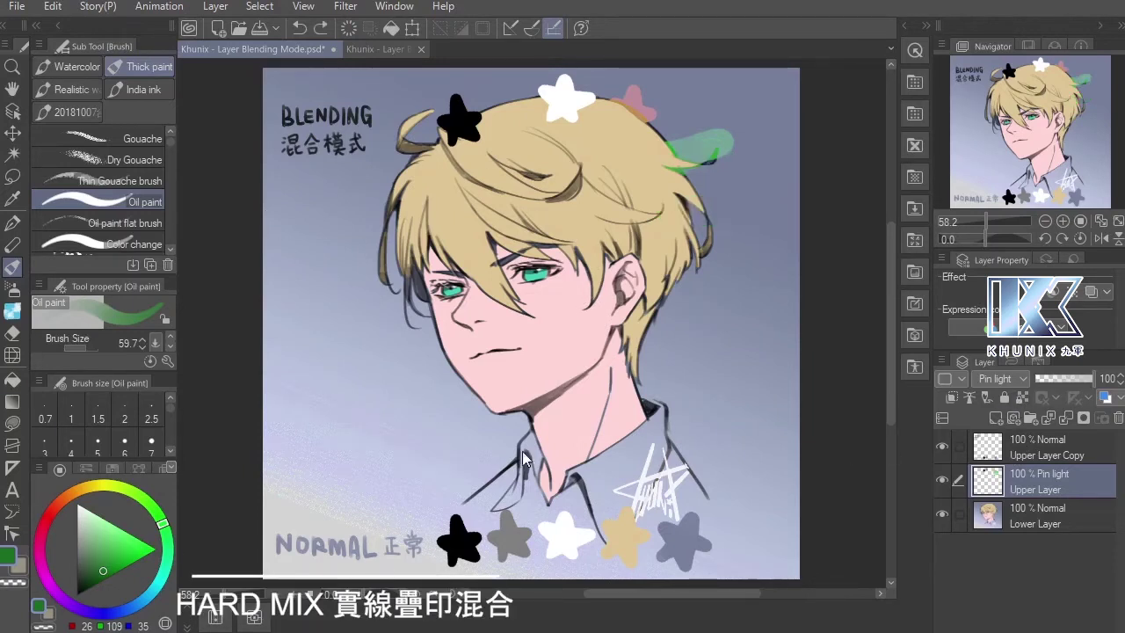
Demonstrate Hard mix on the Upper Layer, followed by the Exclusion blending mode
left_click(944, 445)
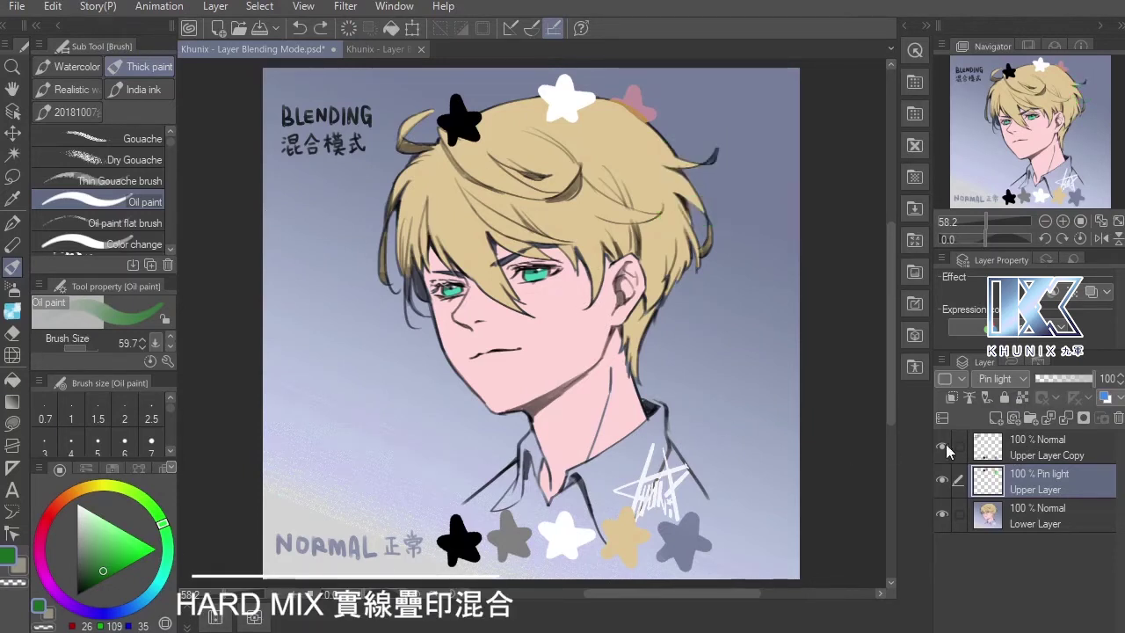
left_click(1015, 376)
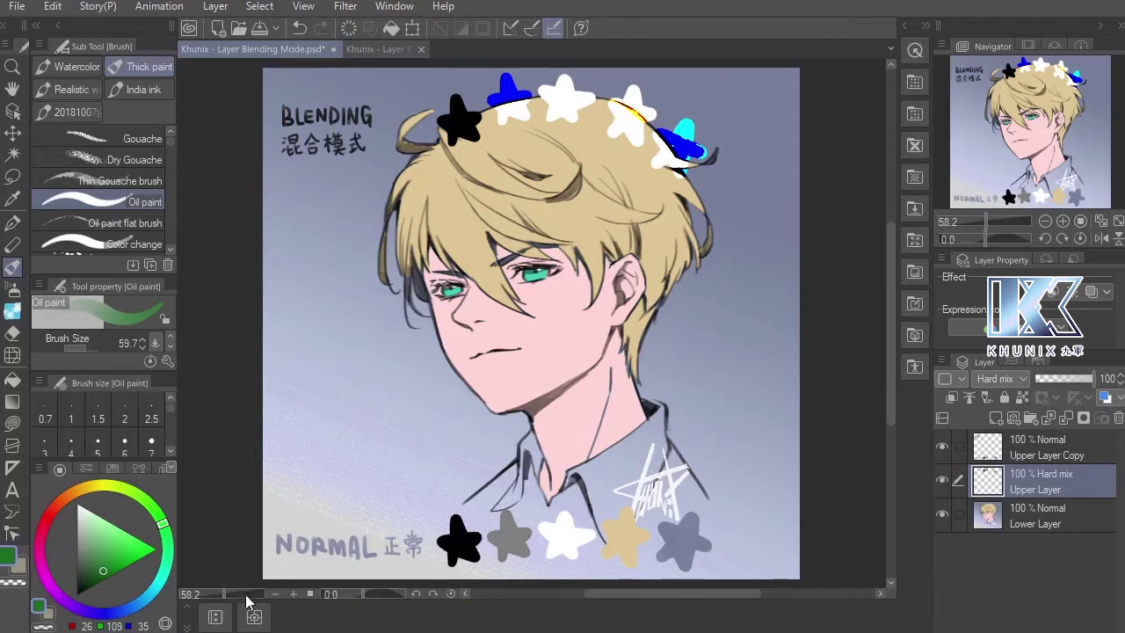
left_click(1002, 379)
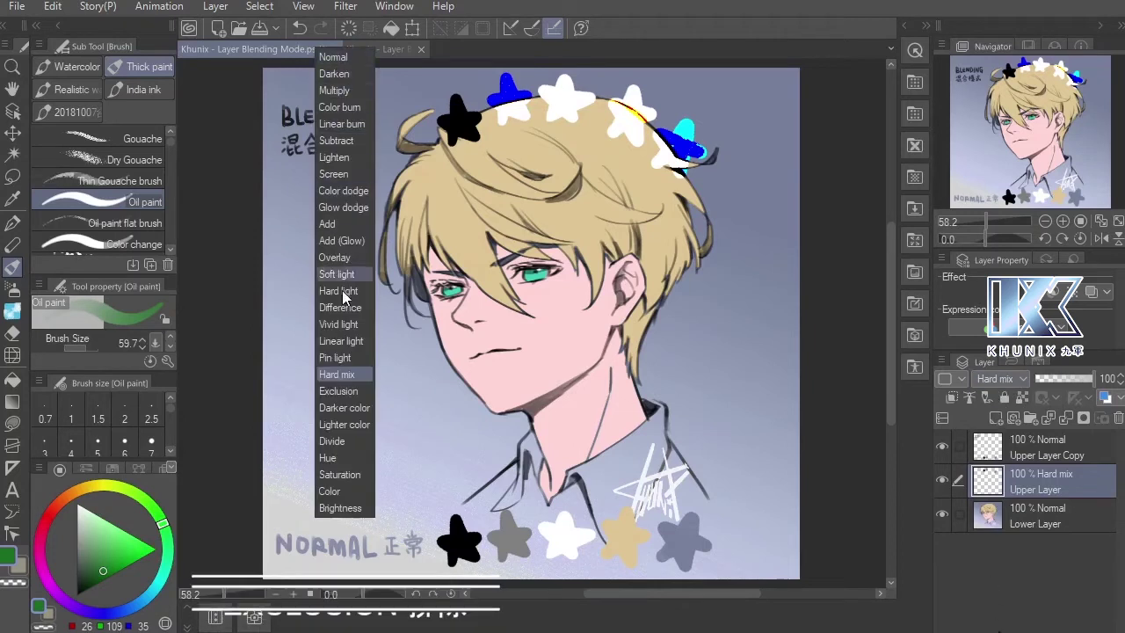
left_click(341, 392)
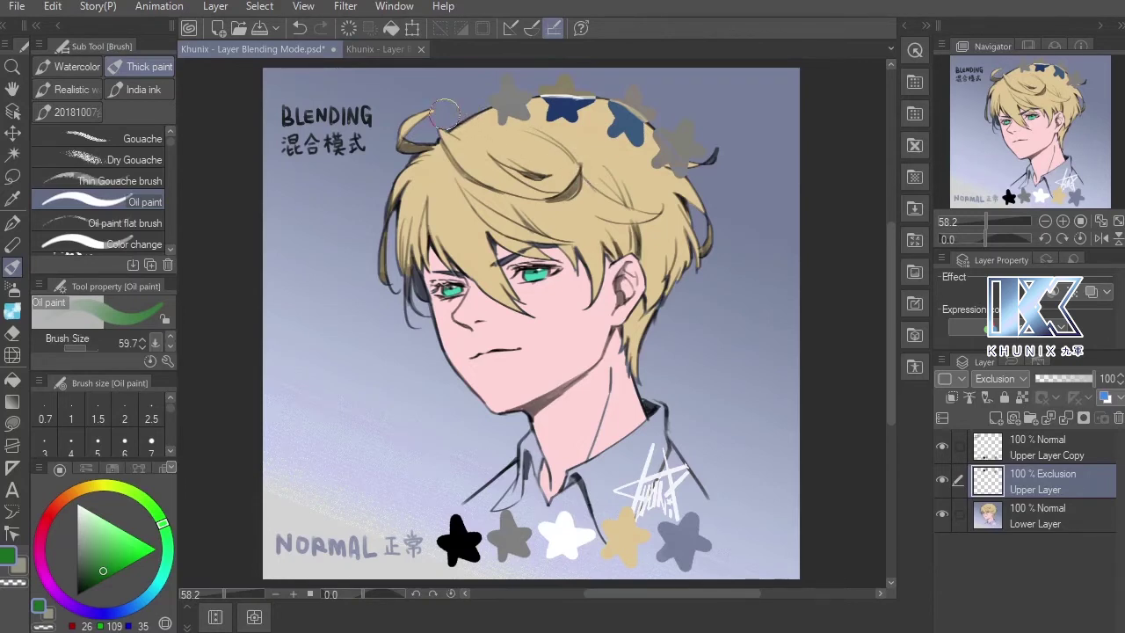
Demonstrate Darker color on the Upper Layer, followed by the Lighter color blending mode
left_click(1000, 378)
left_click(356, 412)
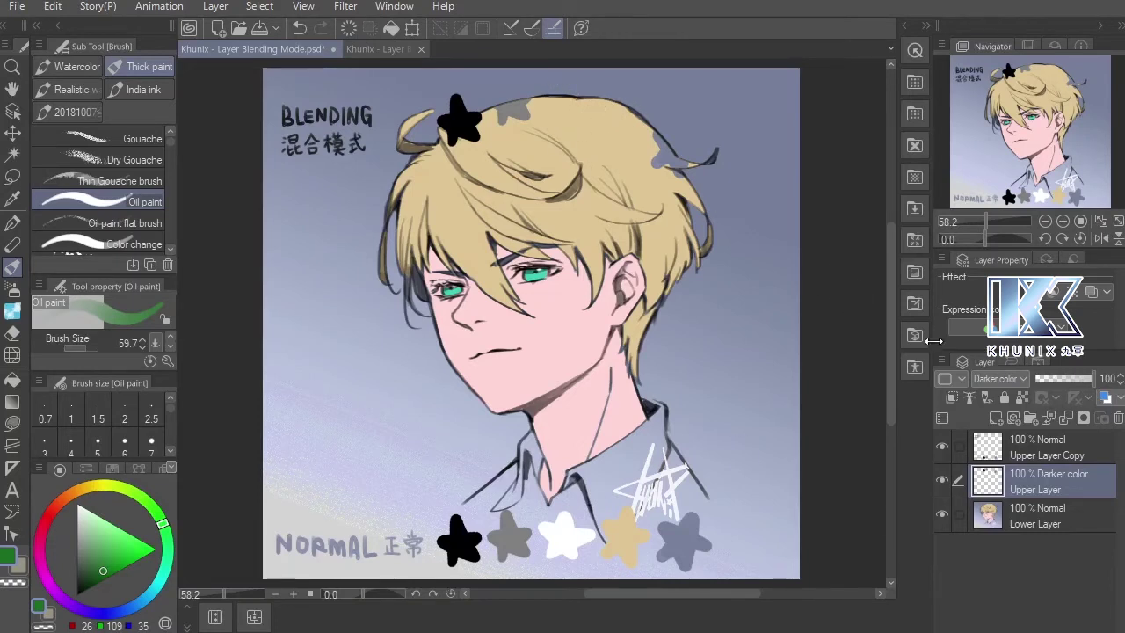
left_click(1002, 380)
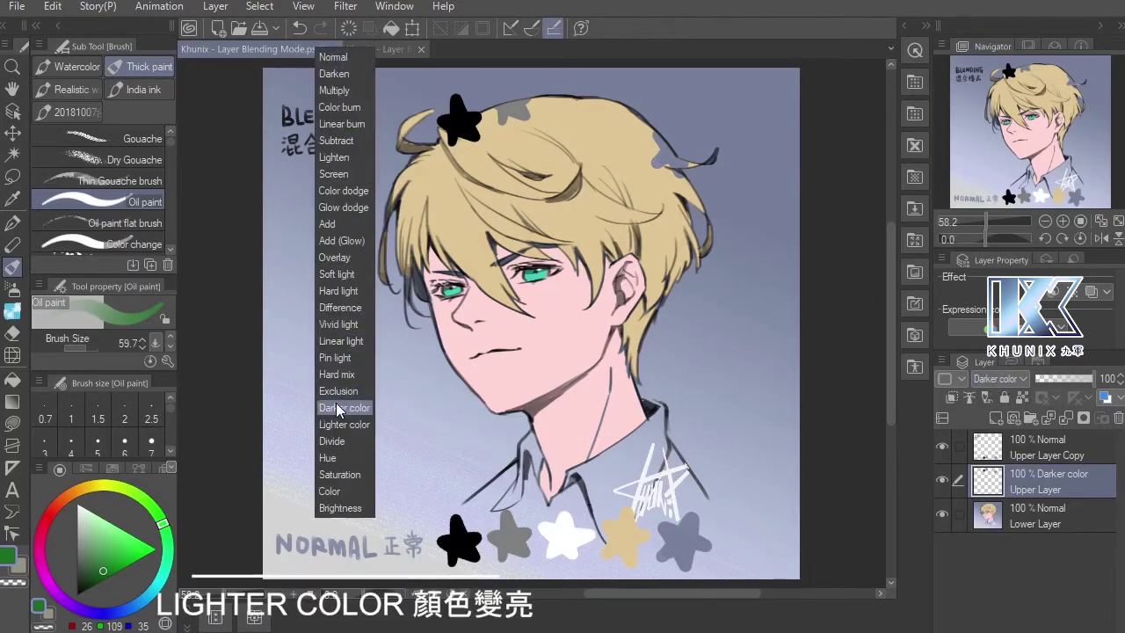
left_click(343, 424)
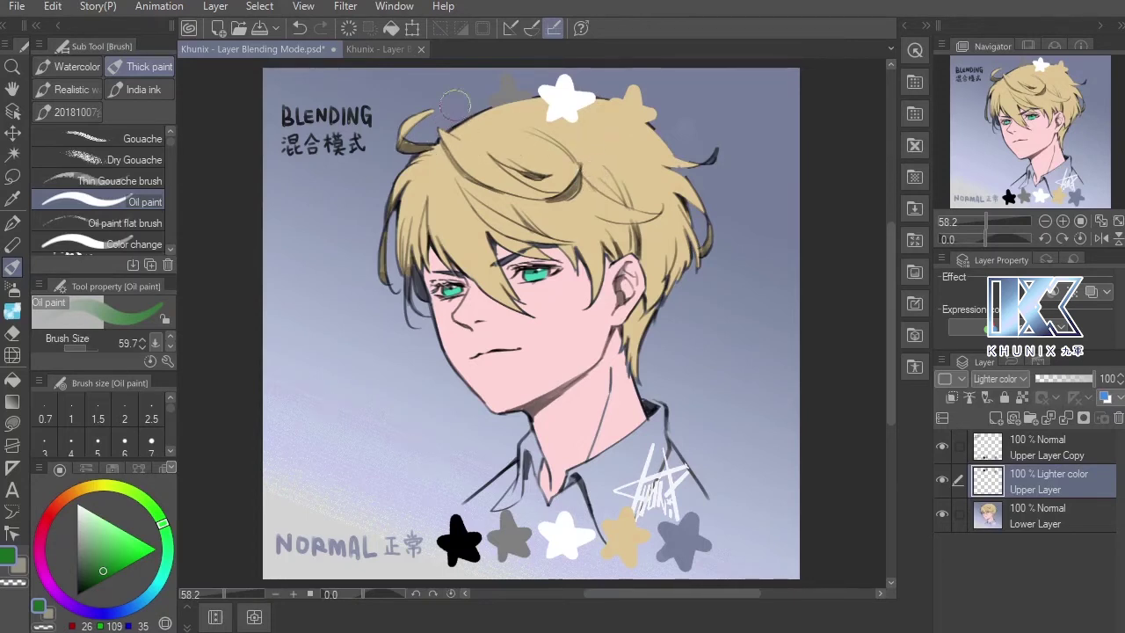
Demonstrate Divide on the Upper Layer, followed by the Hue blending mode
left_click(1002, 379)
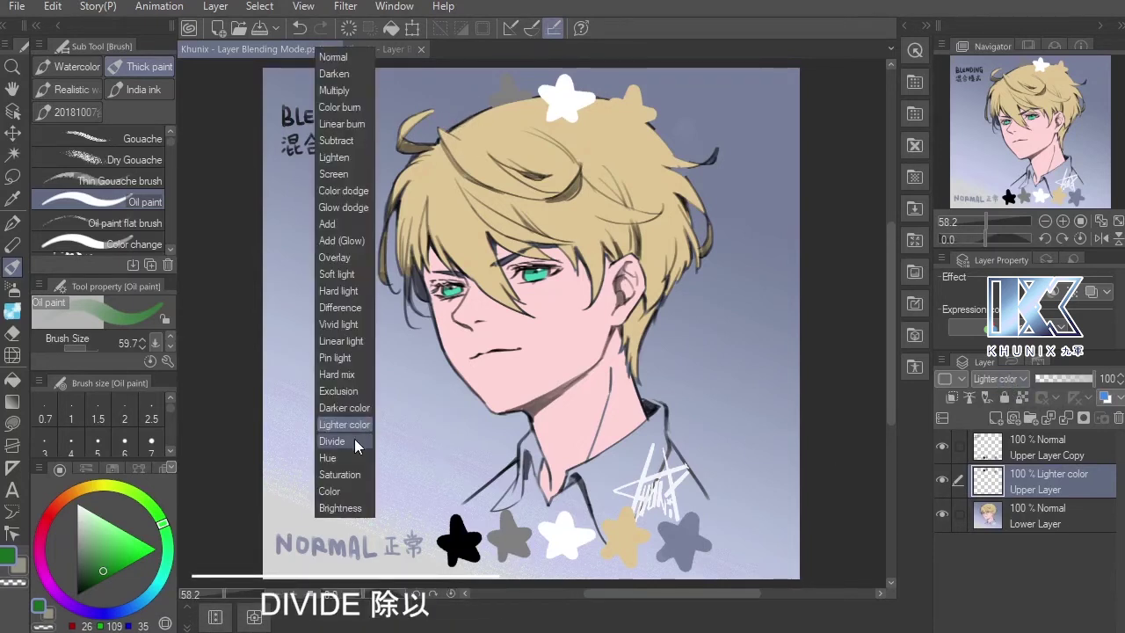
left_click(333, 442)
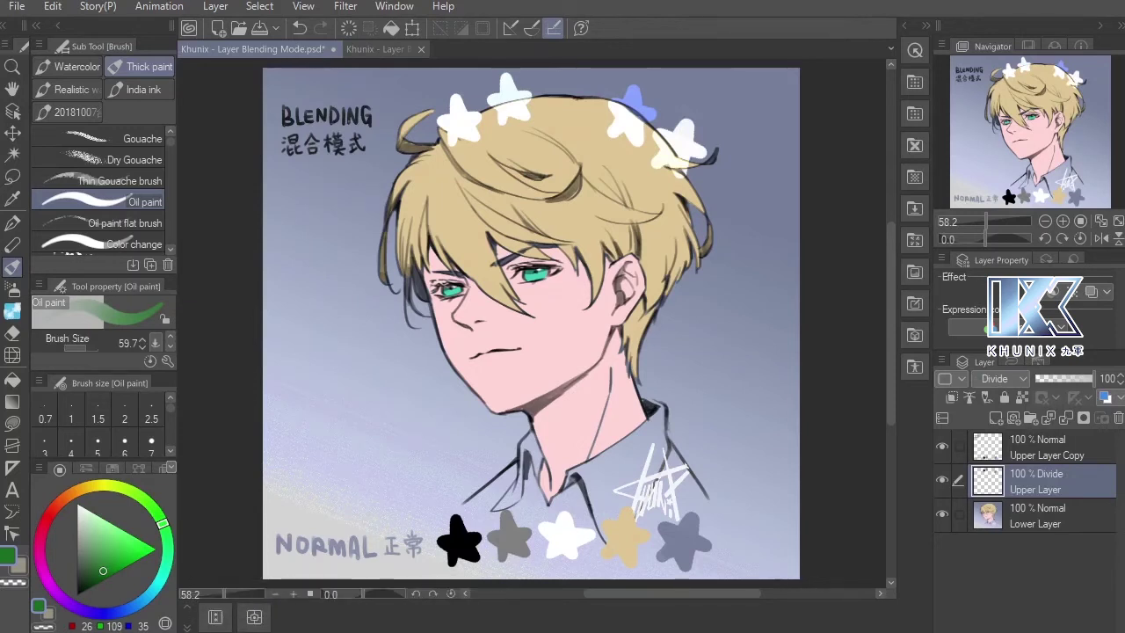
left_click(1002, 380)
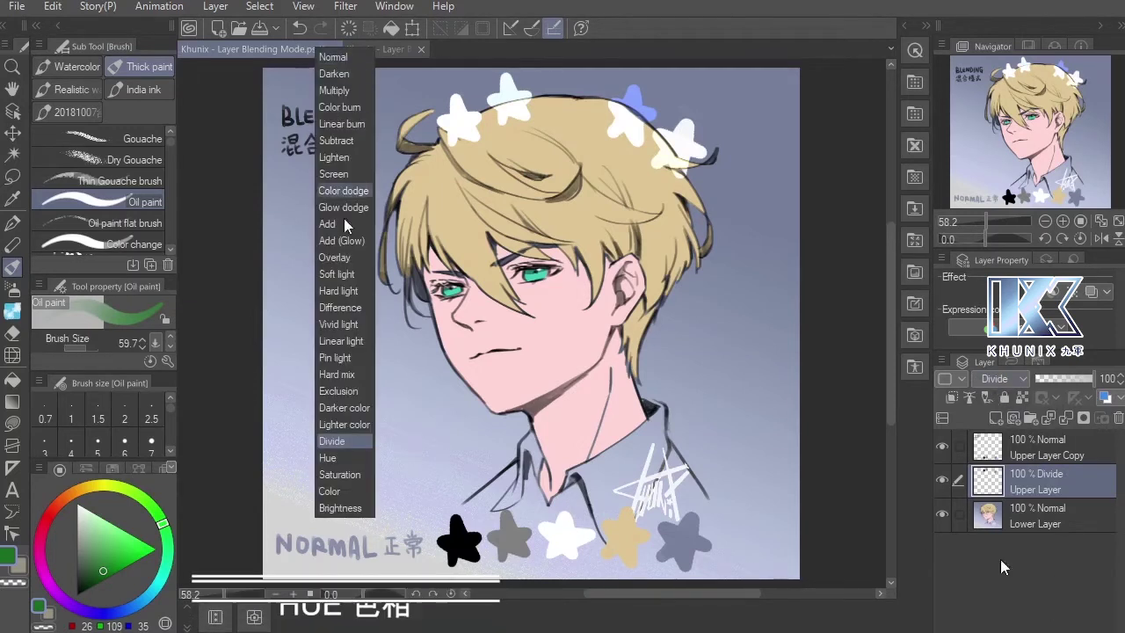
left_click(340, 458)
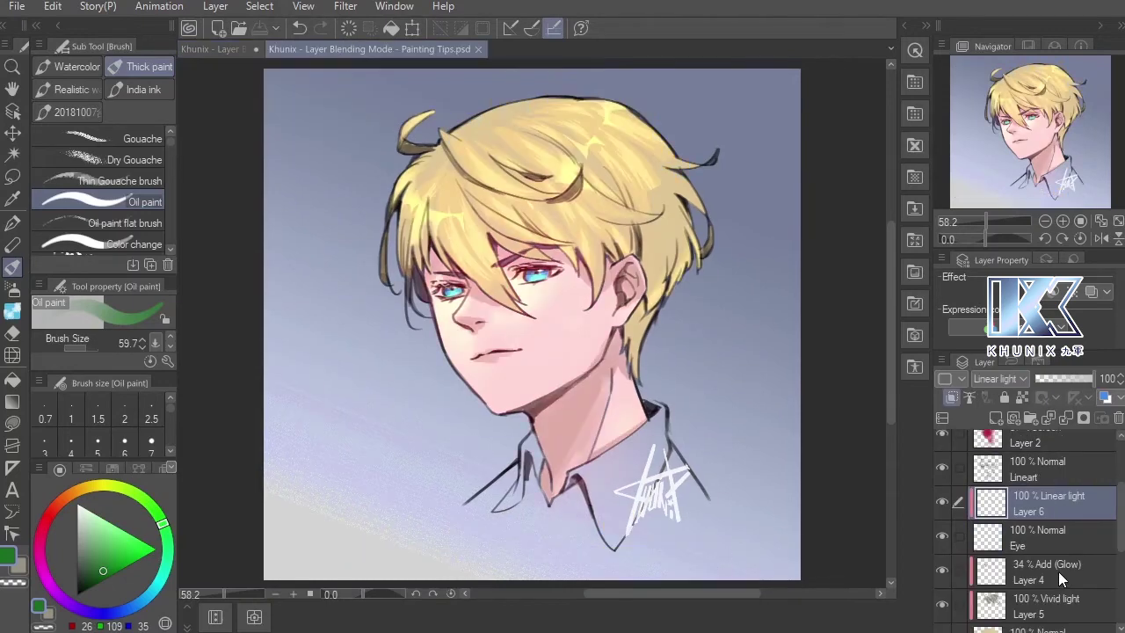
In the Painting Tips document, add a clipped layer directly above the Add (Glow) Layer 4 and set its blending mode to Hue
left_click(1059, 572)
scroll(1118, 520, "down", 1)
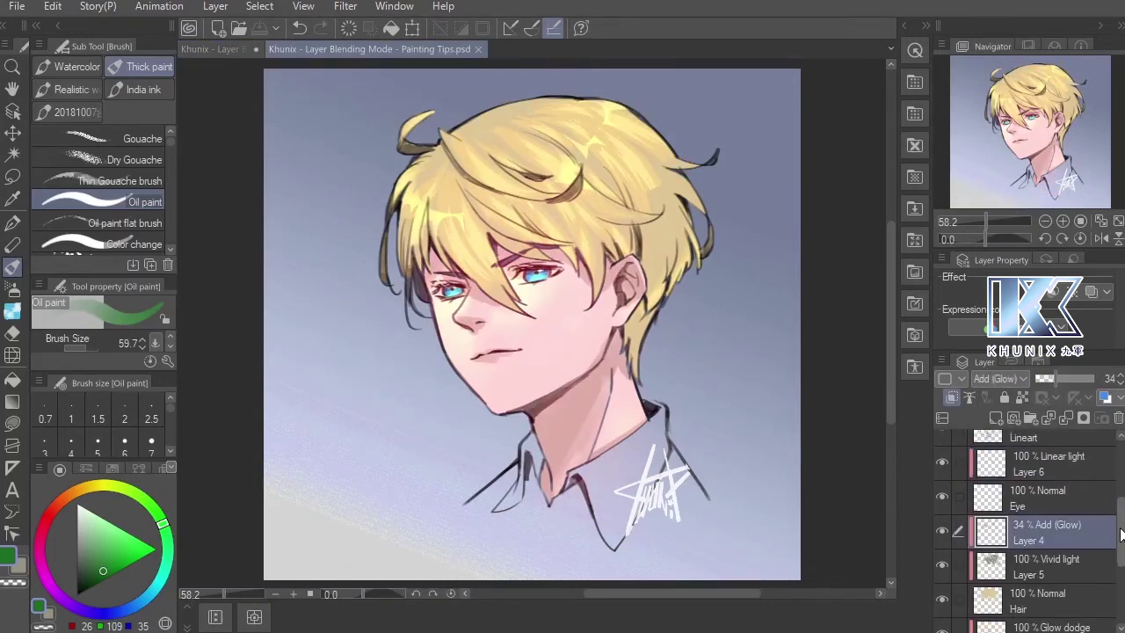
key("ctrl+shift+n")
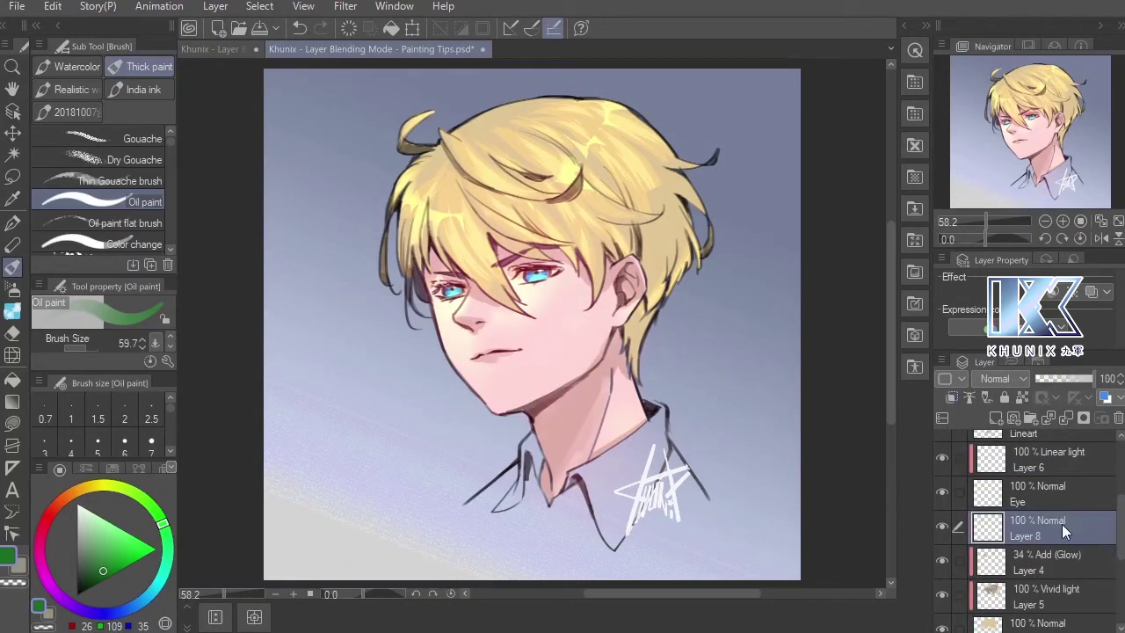
left_click(996, 380)
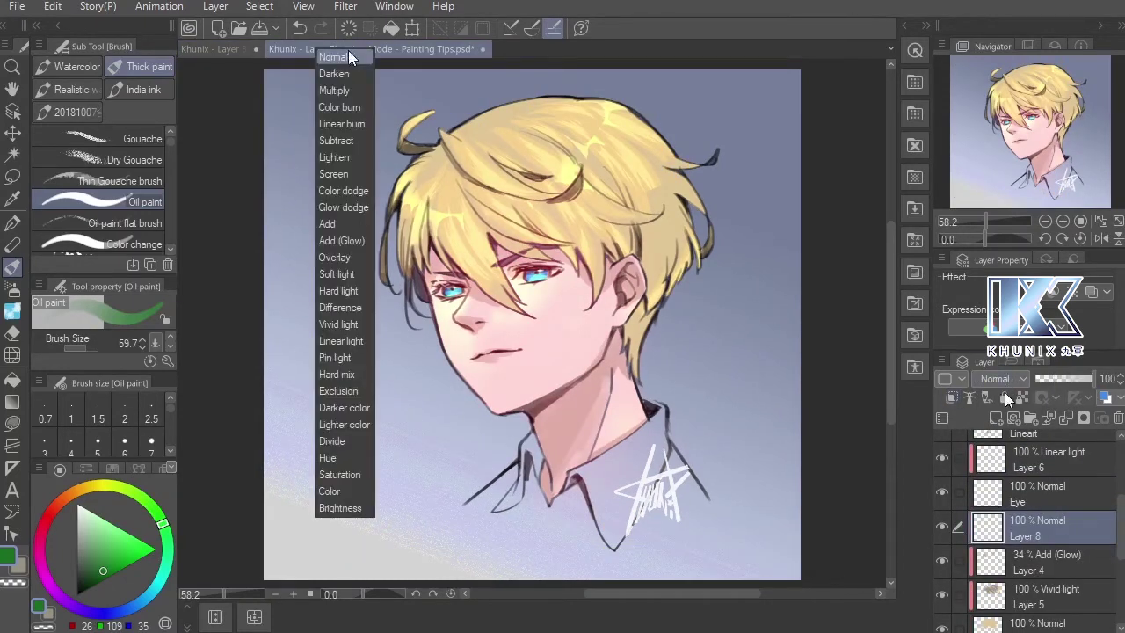
left_click(347, 457)
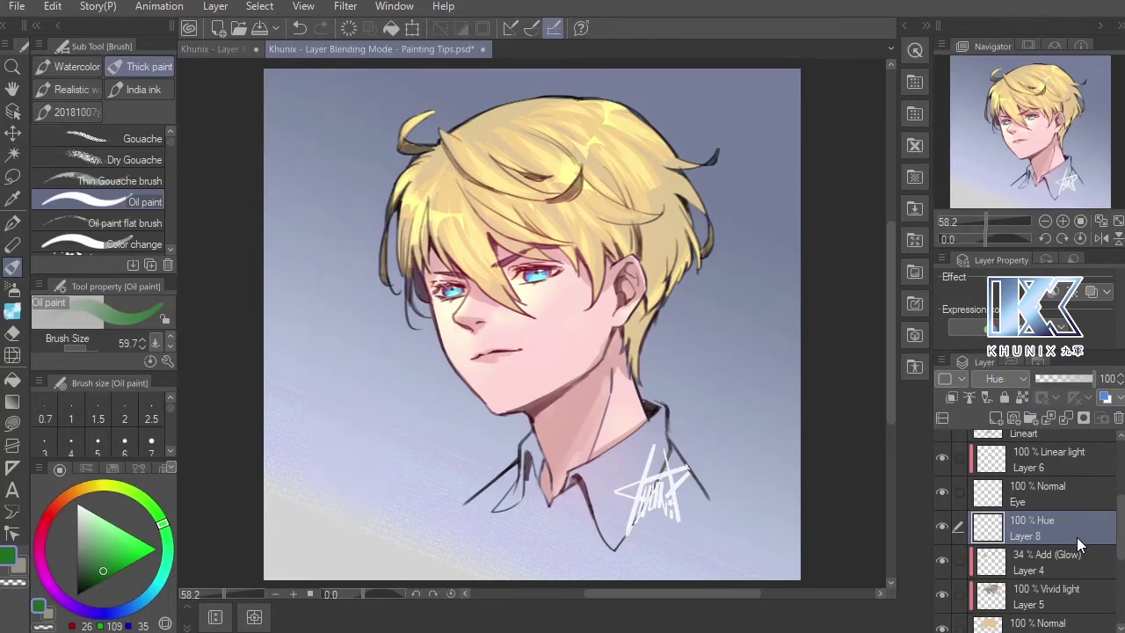
right_click(1075, 520)
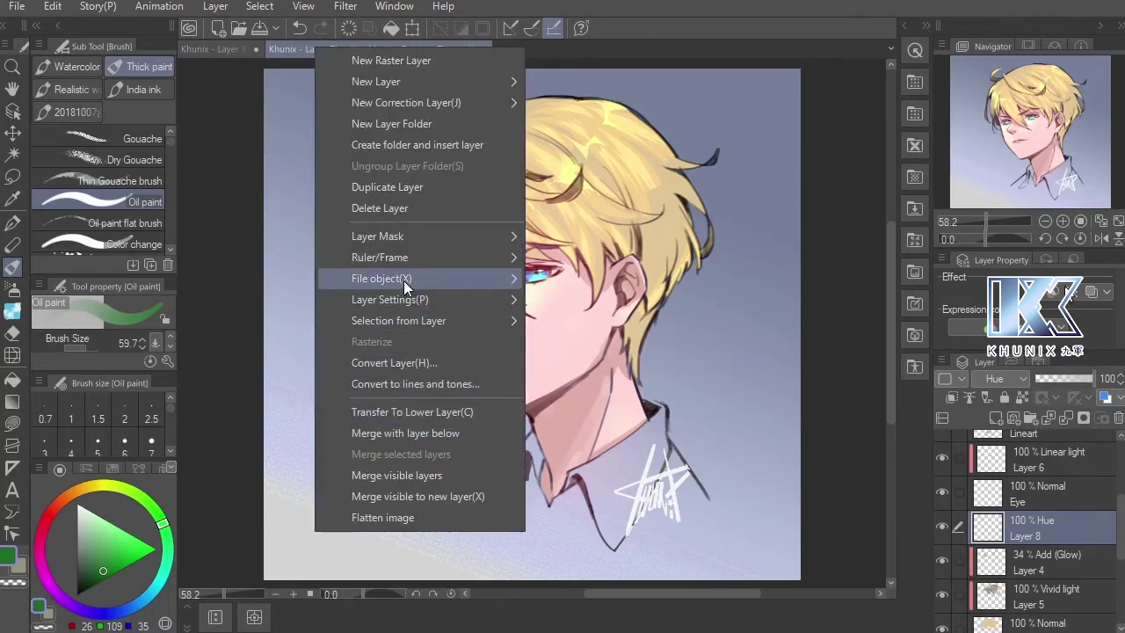
left_click(899, 348)
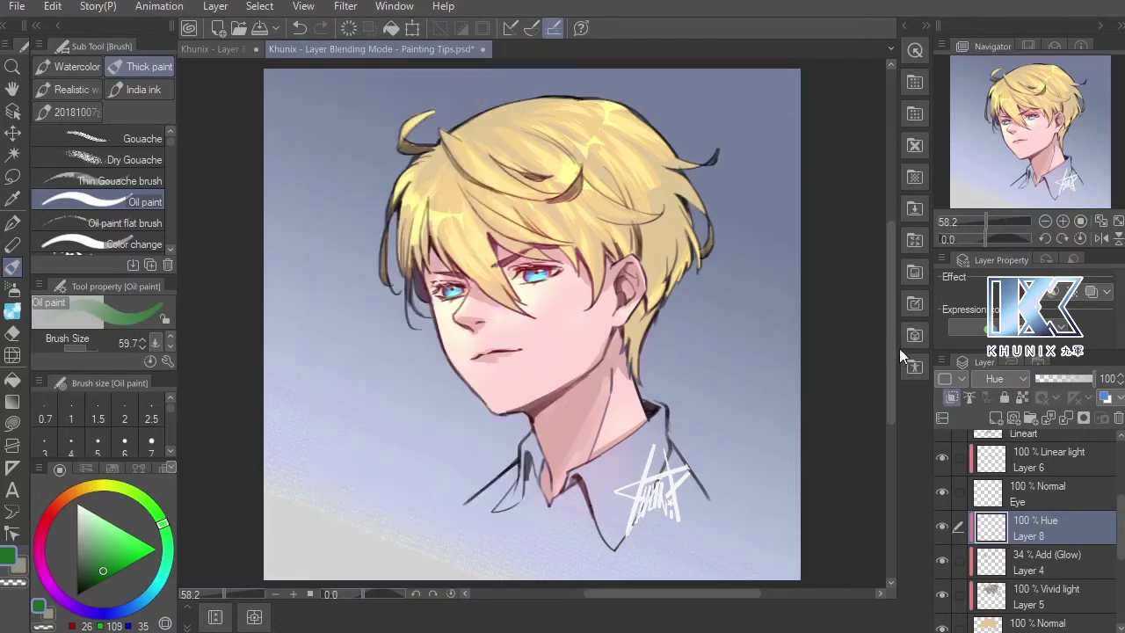
Recolor the hair on the Hue layer with broad Oil paint strokes in green, purple and reddish tones, enlarging the brush to about 404
left_click(113, 561)
left_click_drag(510, 192, 613, 193)
mouse_move(514, 201)
left_mouse_down()
mouse_move(585, 316)
mouse_move(554, 220)
left_mouse_up()
left_click(143, 598)
left_click(43, 531)
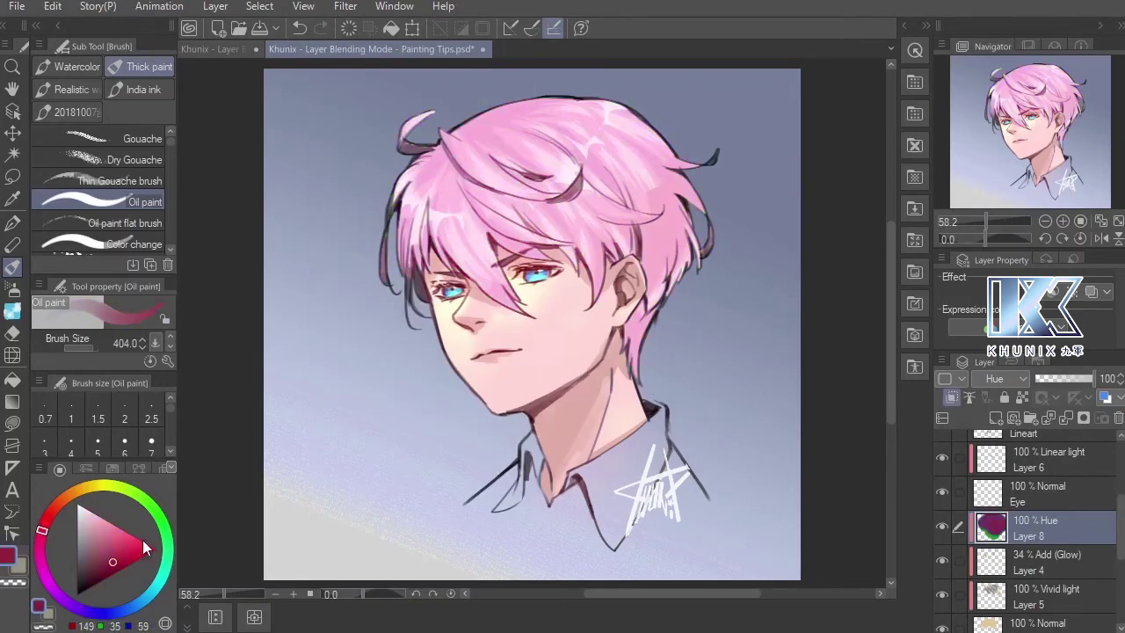
left_click_drag(109, 613, 44, 524)
left_click_drag(473, 220, 527, 229)
Repaint the hair on the Hue layer in several muted colors, ending with grayish green, RGB 87, 117, 96
left_click(89, 559)
left_click_drag(423, 165, 492, 193)
left_click(63, 601)
mouse_move(562, 229)
left_mouse_down()
mouse_move(610, 280)
mouse_move(493, 202)
left_mouse_up()
left_click(86, 558)
left_click(166, 536)
left_click_drag(547, 167, 379, 239)
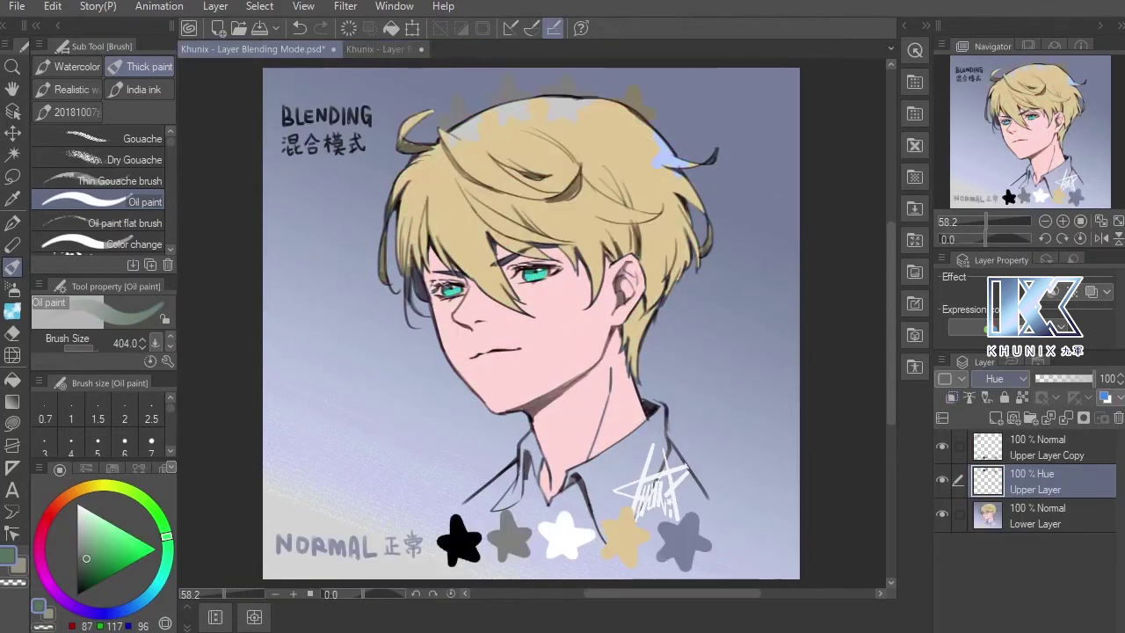
Set the Upper Layer to Saturation, and in the Painting Tips document give the clipped layer above the Hue layer the same blending mode
left_click(1021, 379)
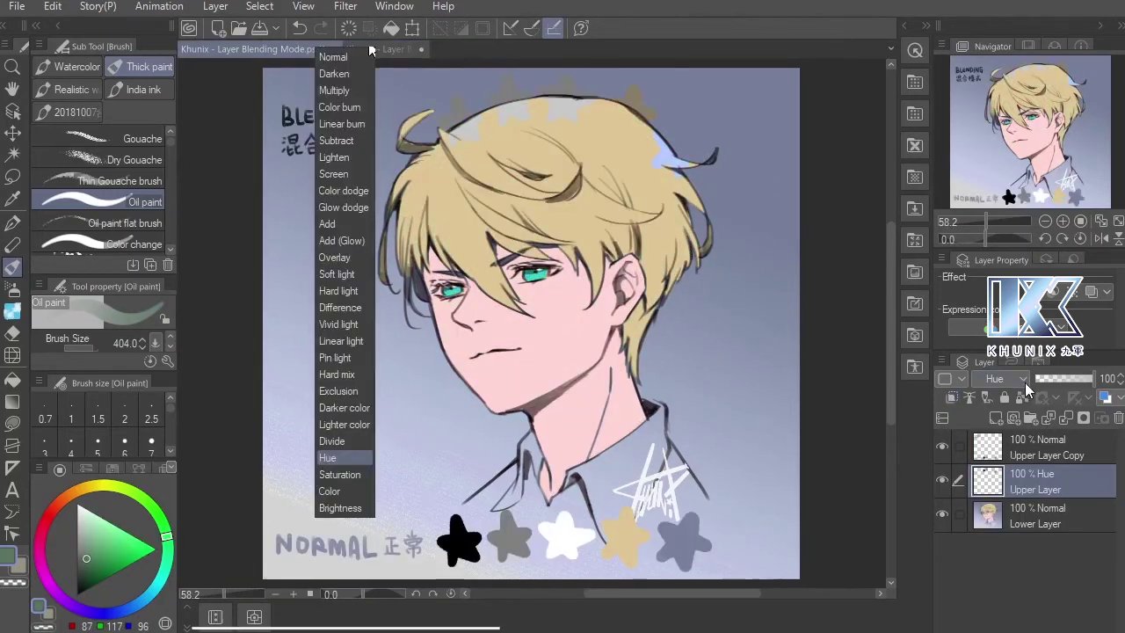
left_click(346, 475)
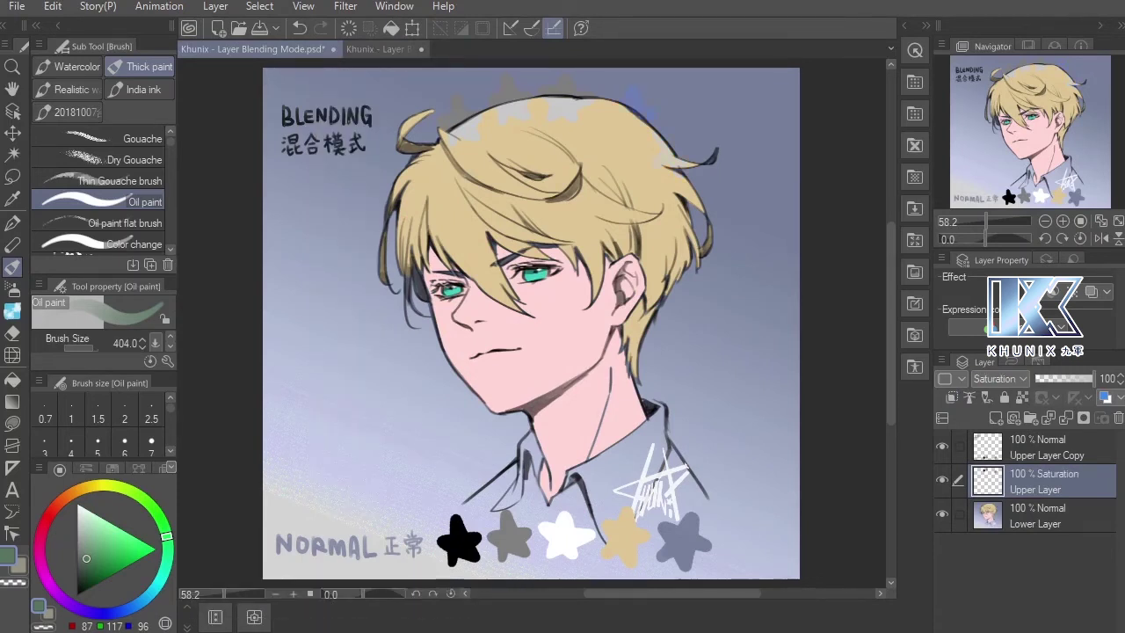
left_click(387, 49)
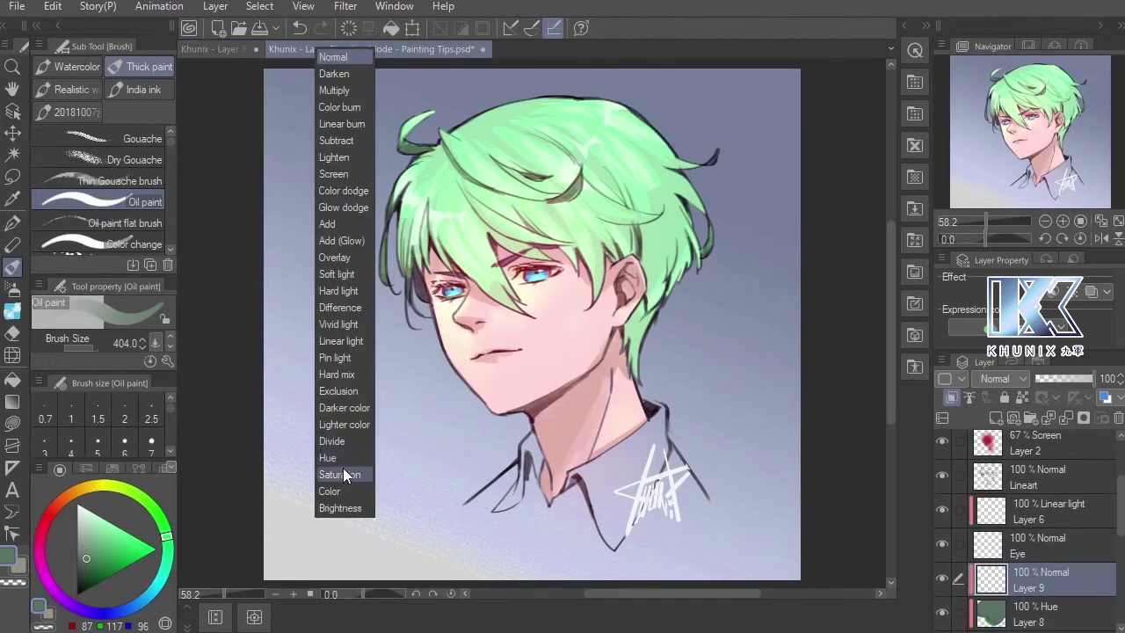
key("Escape")
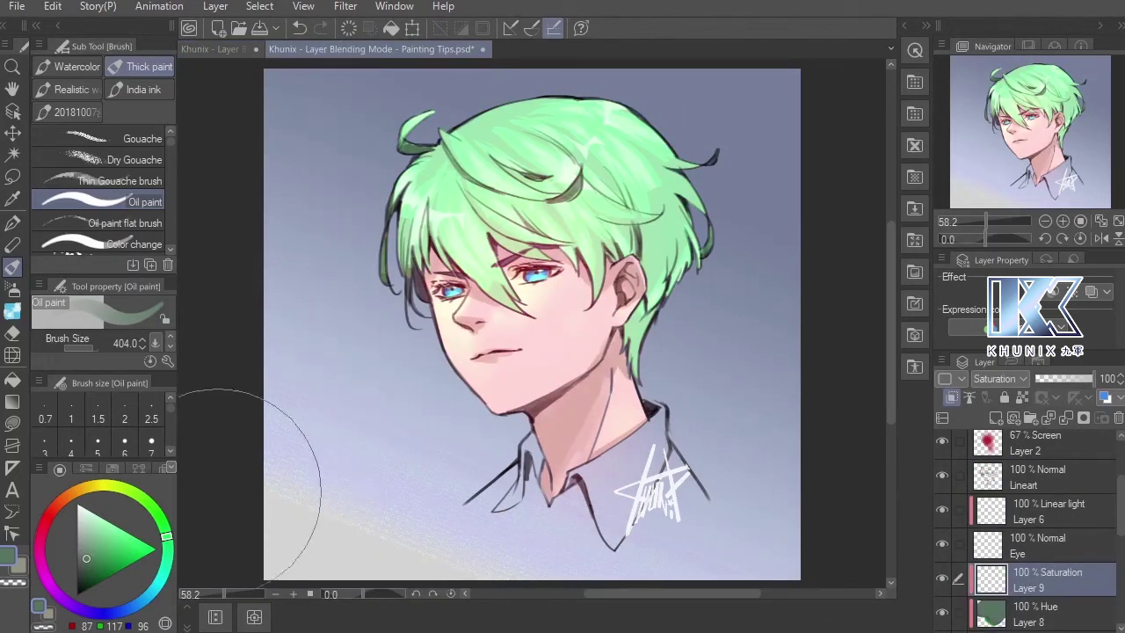
Paint over the hair on the Saturation layer with vivid turquoise green, RGB 15, 243, 181, and hide that layer
left_click(130, 545)
mouse_move(559, 187)
left_mouse_down()
mouse_move(542, 170)
mouse_move(565, 161)
mouse_move(627, 364)
mouse_move(557, 143)
left_mouse_up()
left_click(941, 582)
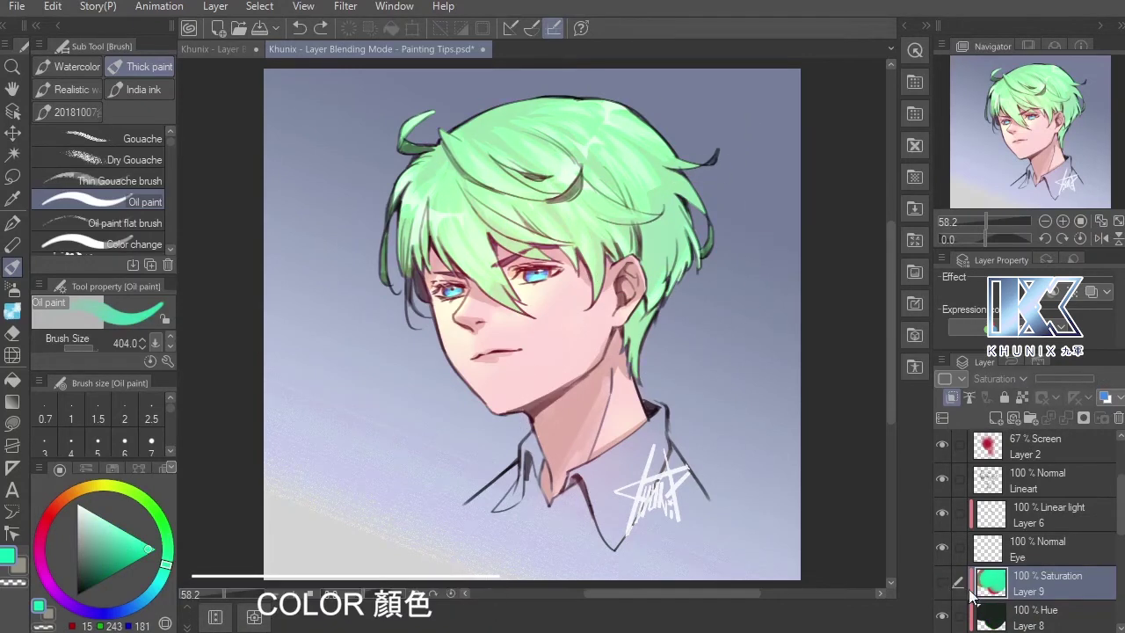
Change the blending mode of the Hue layer, Layer 8, to Color
left_click(1046, 615)
left_click(1011, 384)
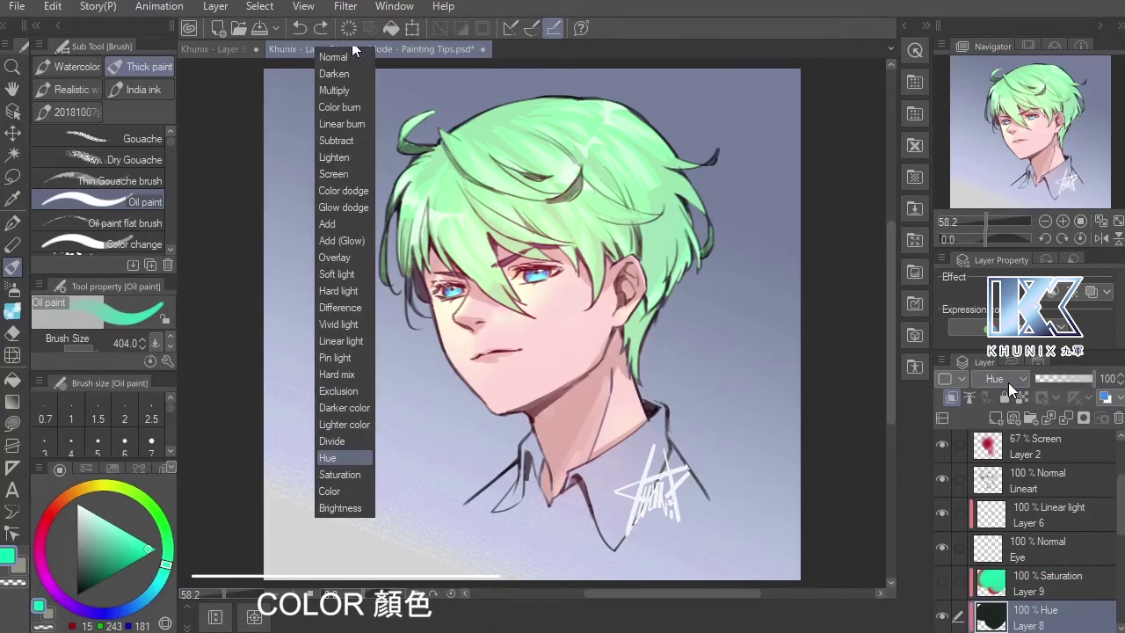
left_click(341, 491)
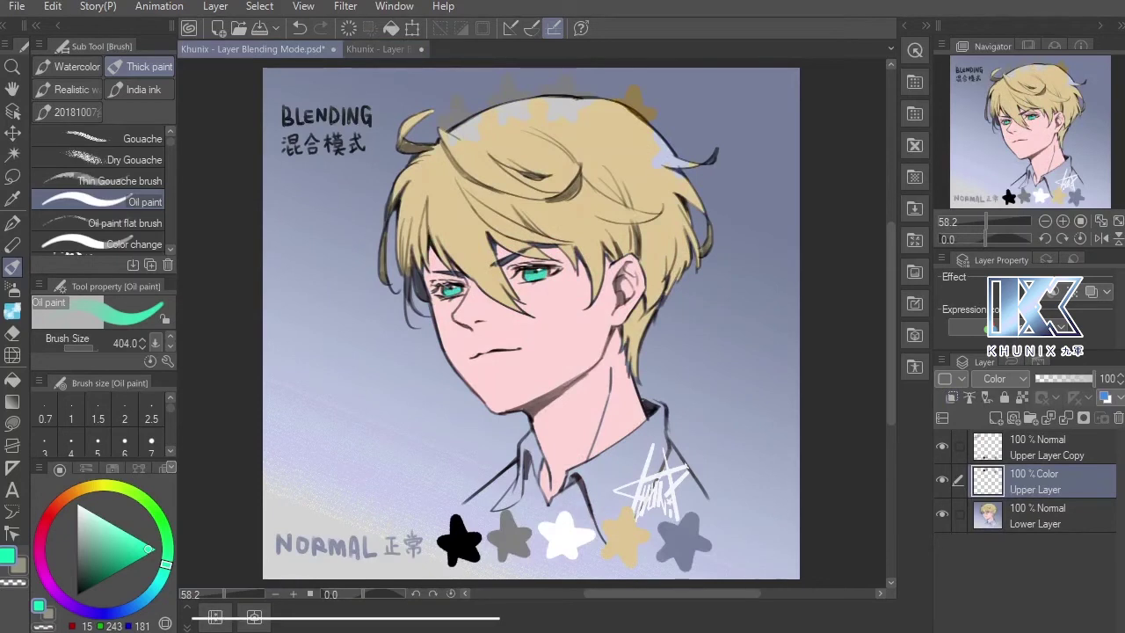
In the Layer Blending Mode document, set the Upper Layer with the stars to the Brightness blending mode
left_click(995, 378)
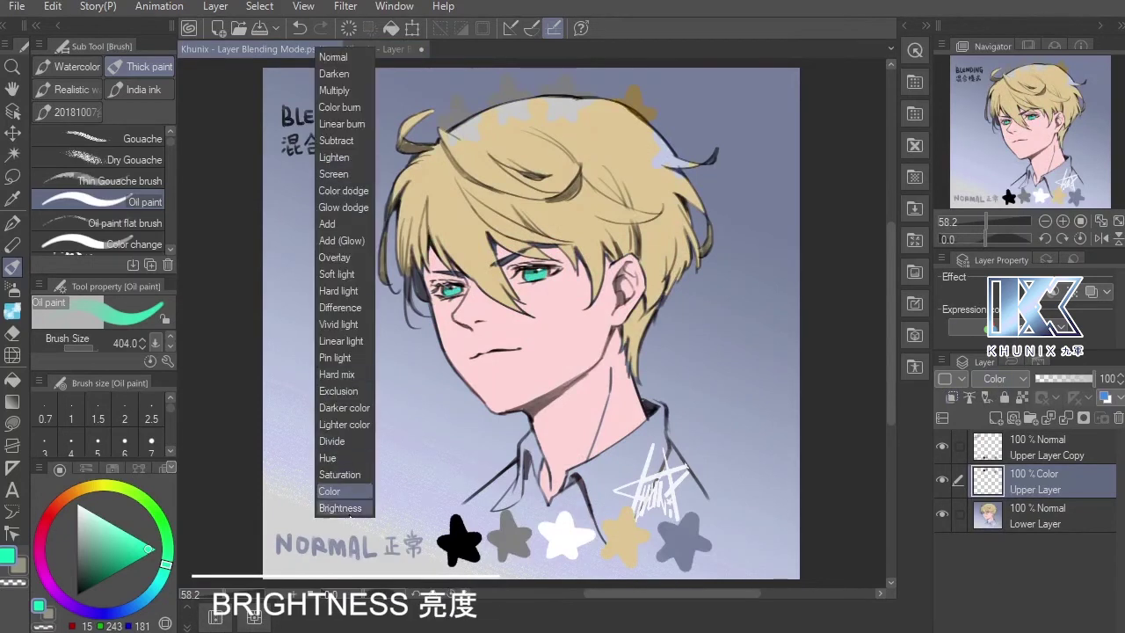
left_click(341, 508)
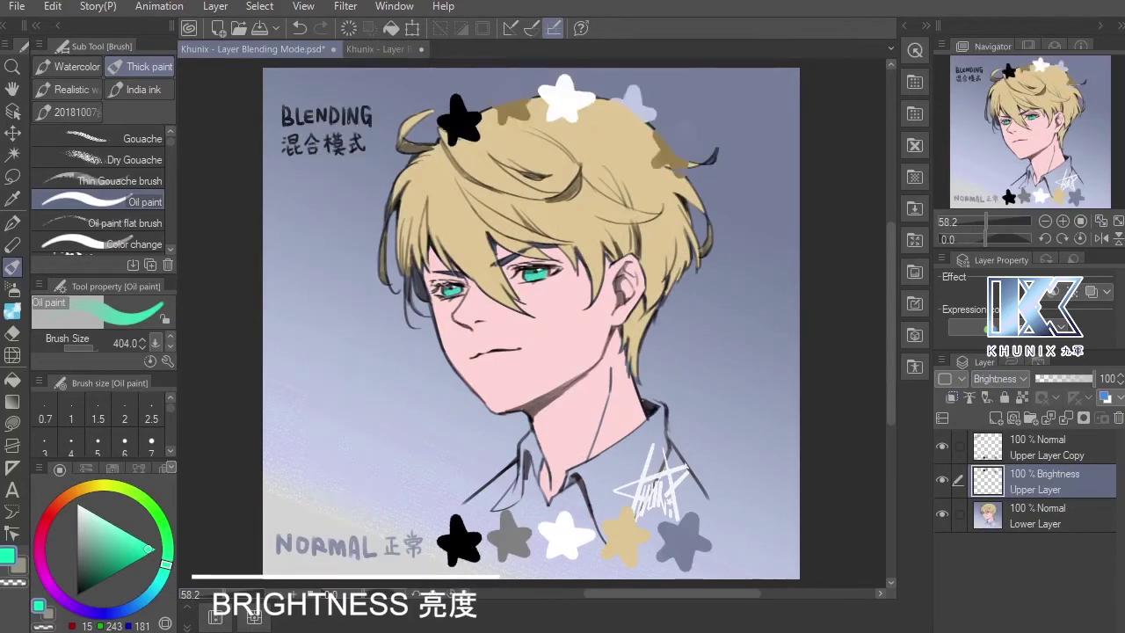